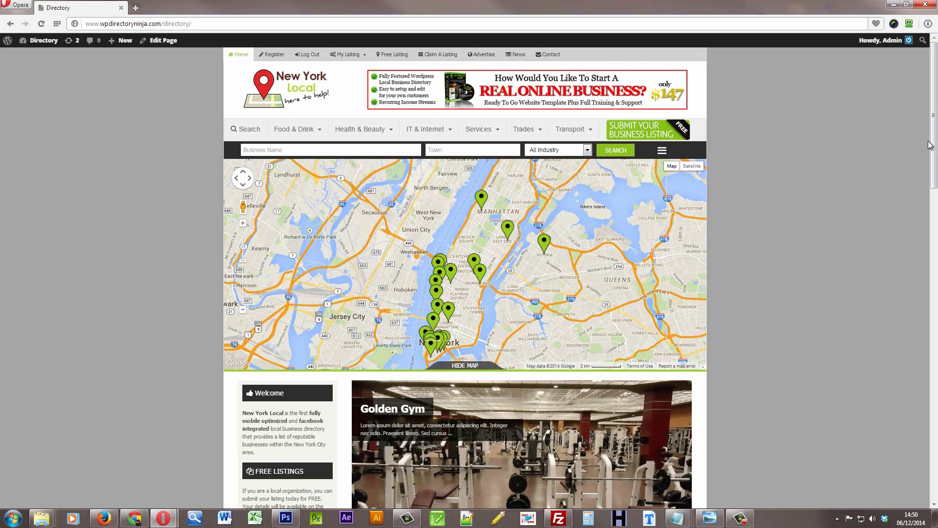
Step: Scroll the home page past the map to the Welcome panel and the Arte Venezia listing
left_click_drag(935, 129, 936, 206)
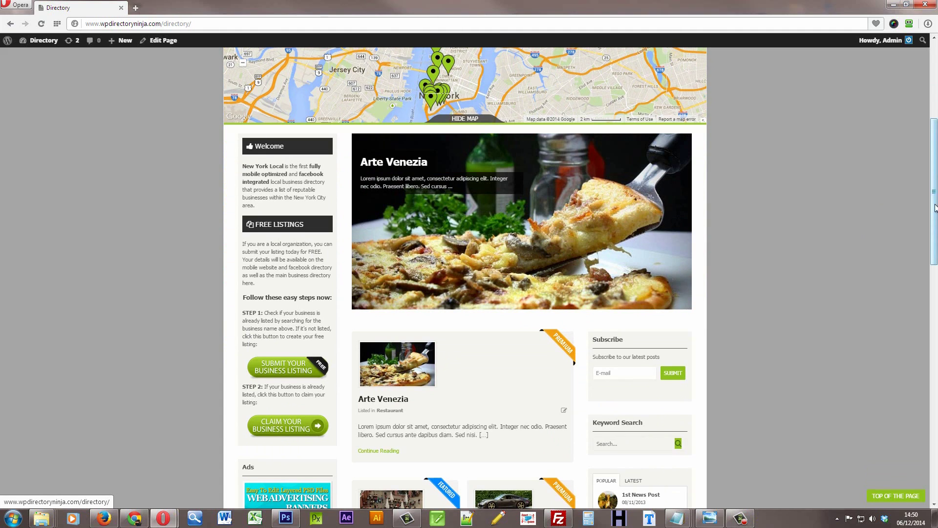
Step: Browse down the listings to the pagination and footer ads, then return to the top
scroll(935, 208, "down", 3)
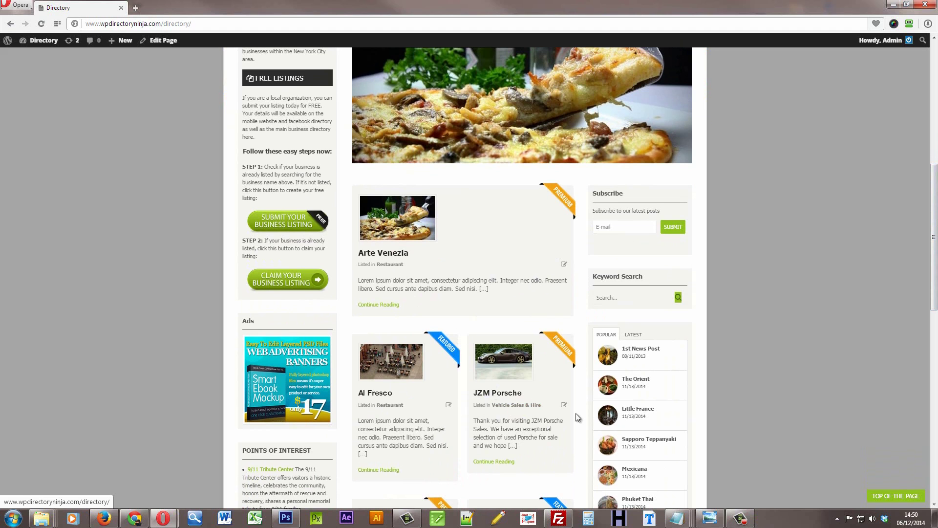
scroll(934, 192, "down", 8)
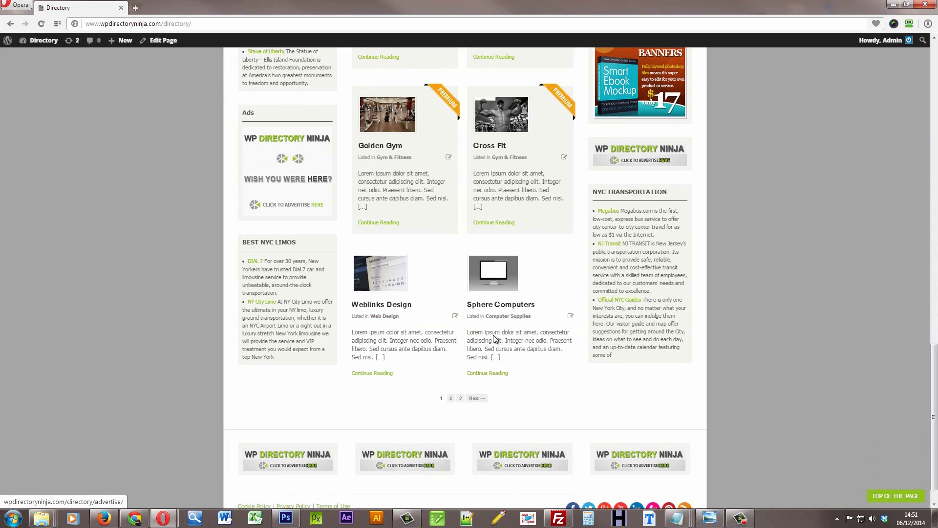
left_click_drag(934, 408, 935, 425)
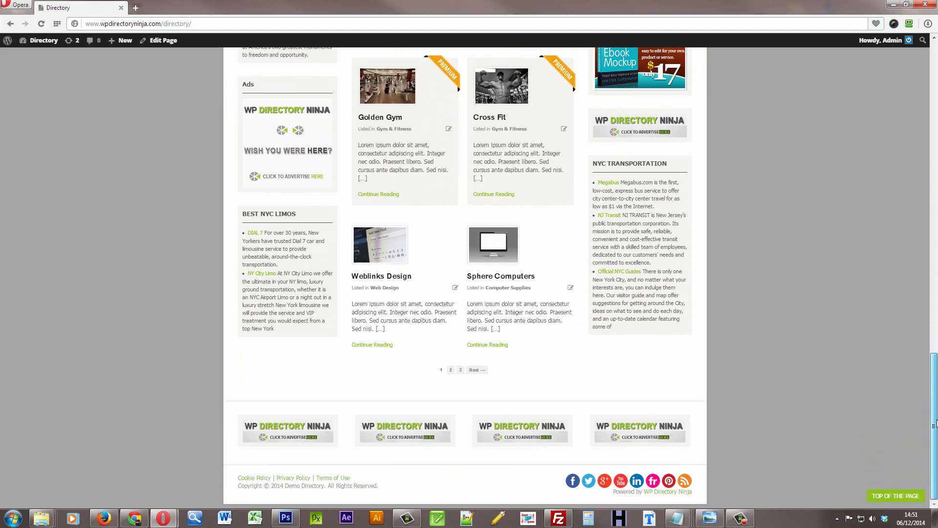
scroll(581, 279, "up", 10)
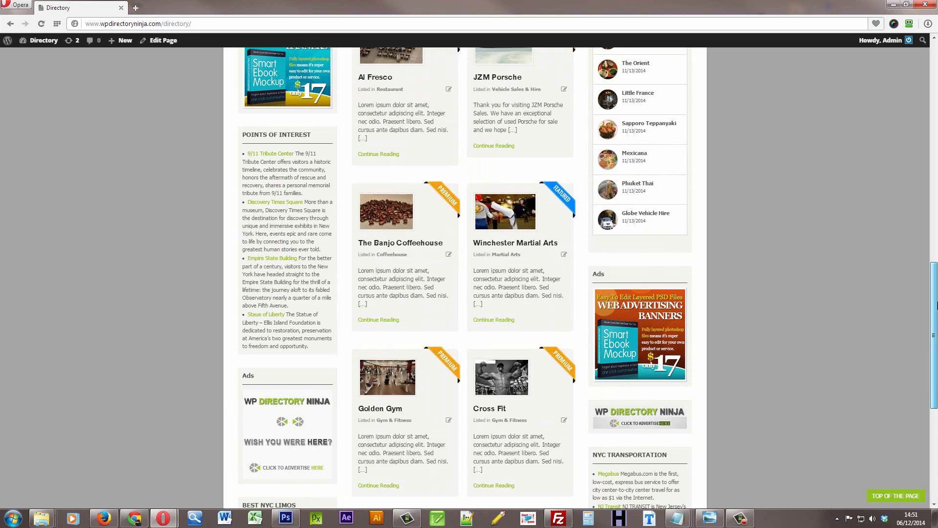
scroll(580, 278, "up", 4)
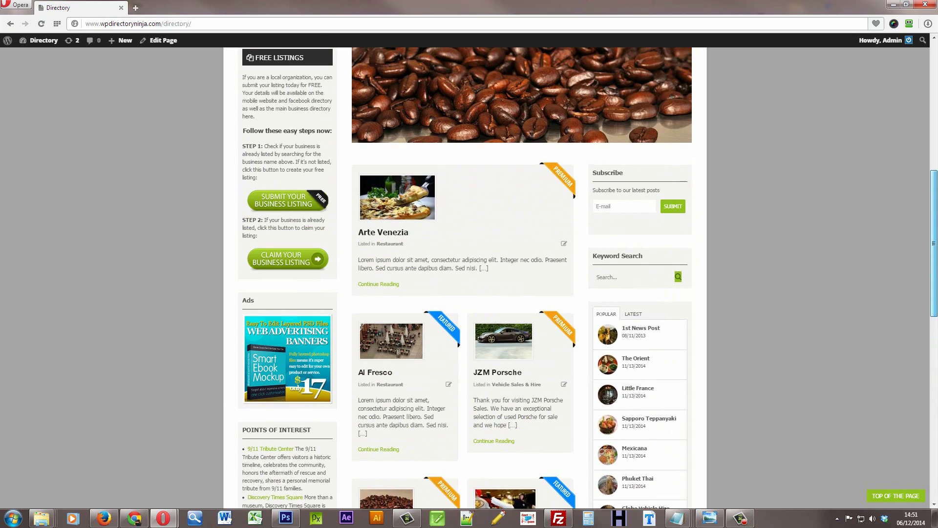
scroll(581, 279, "up", 5)
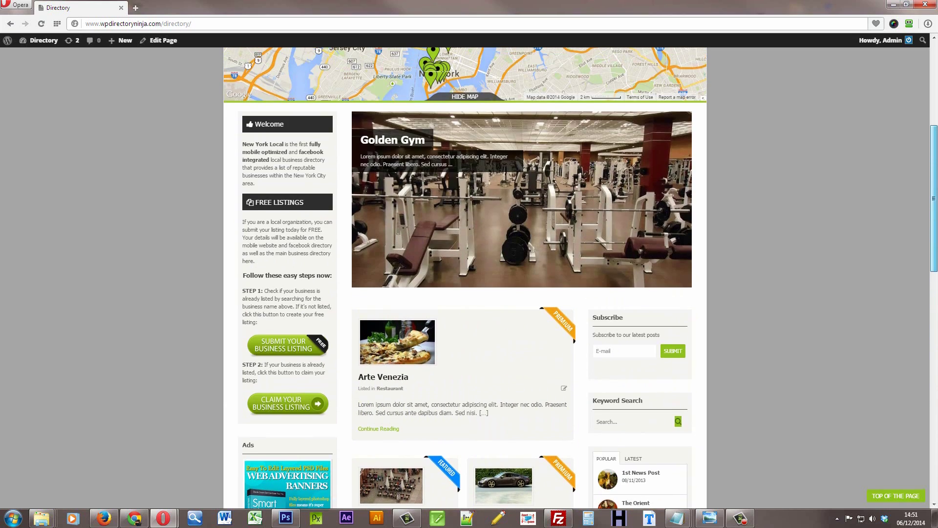
scroll(935, 98, "up", 1)
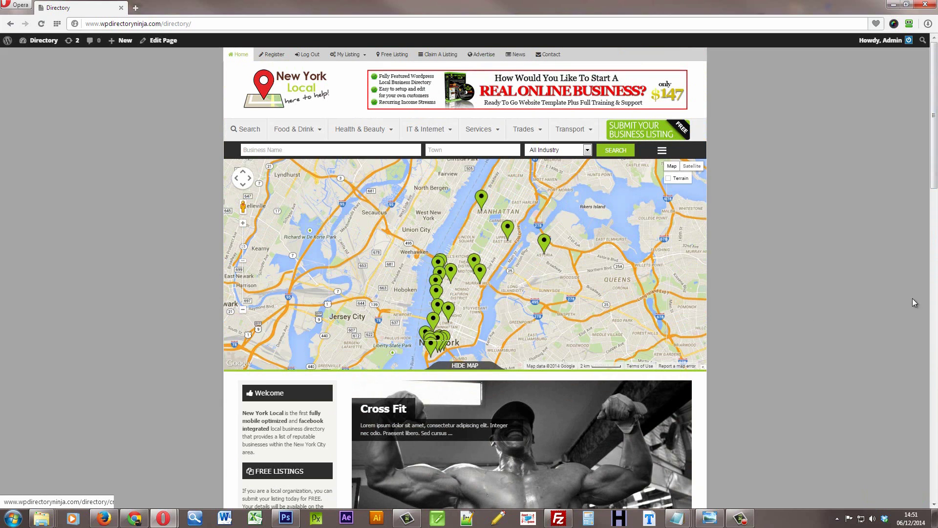
Step: Check the All Industry list unchanged, then show the location search panel with distance widened to 2 km
left_click_drag(932, 172, 933, 172)
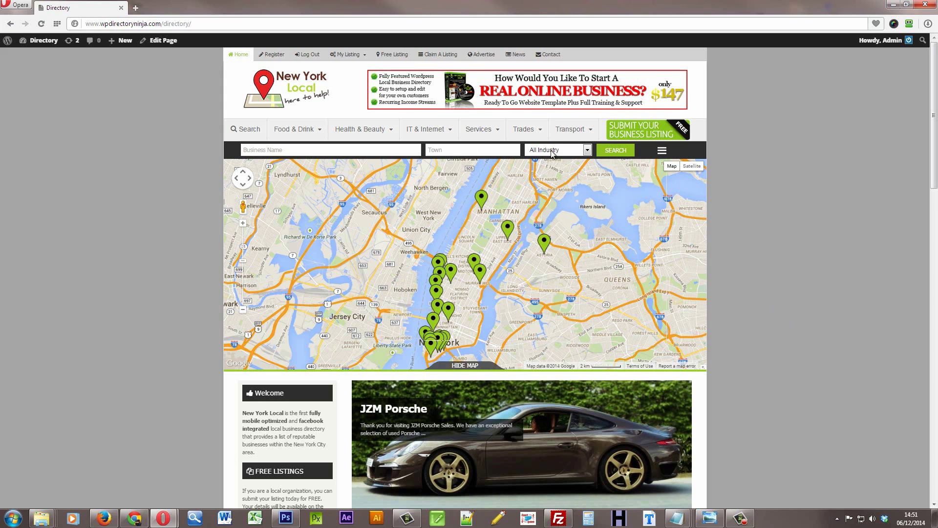
left_click(588, 151)
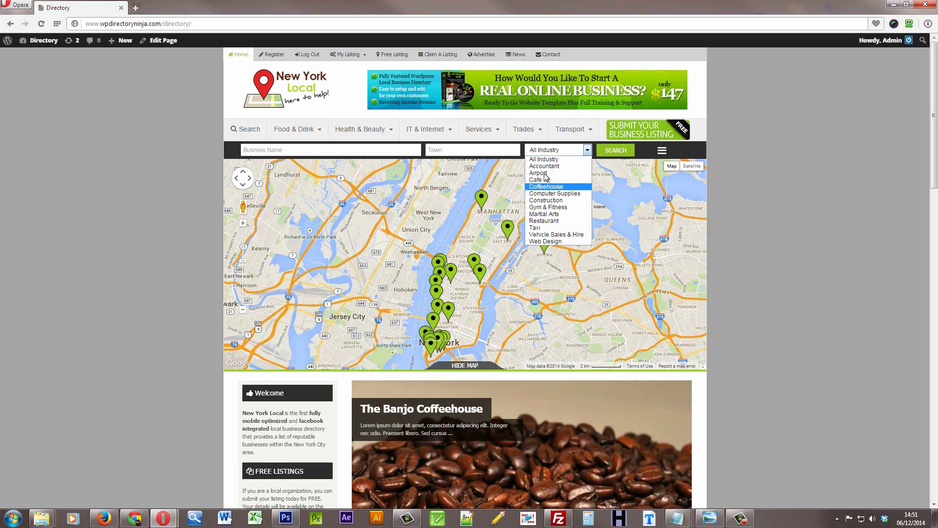
left_click(588, 152)
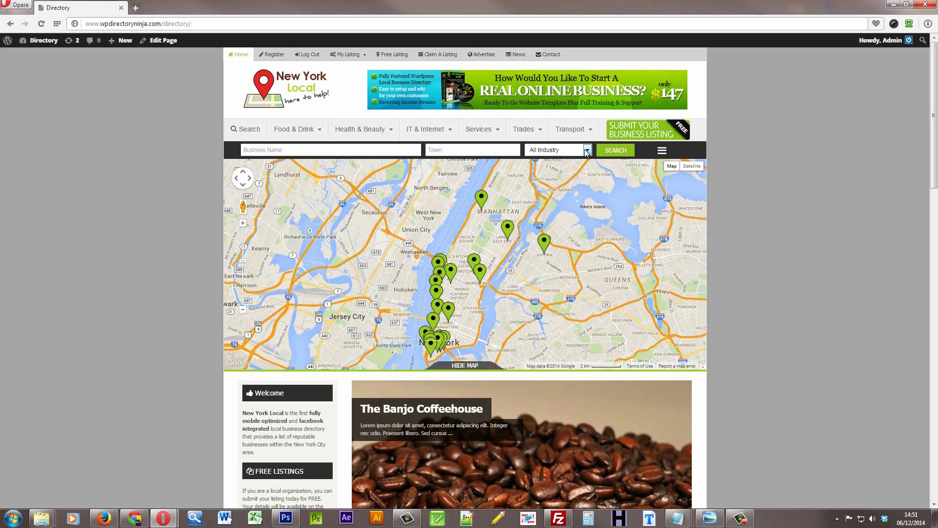
left_click(664, 152)
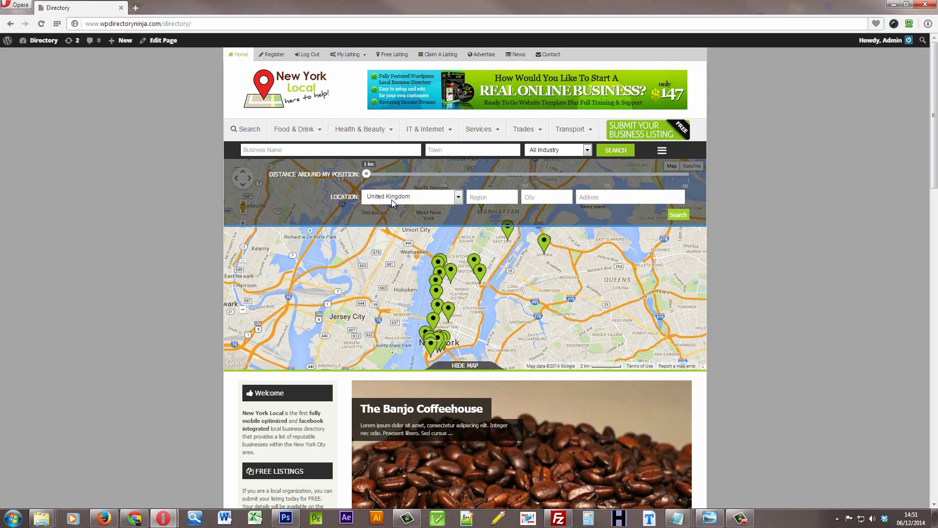
mouse_move(366, 177)
left_mouse_down()
mouse_move(476, 180)
mouse_move(348, 178)
left_mouse_up()
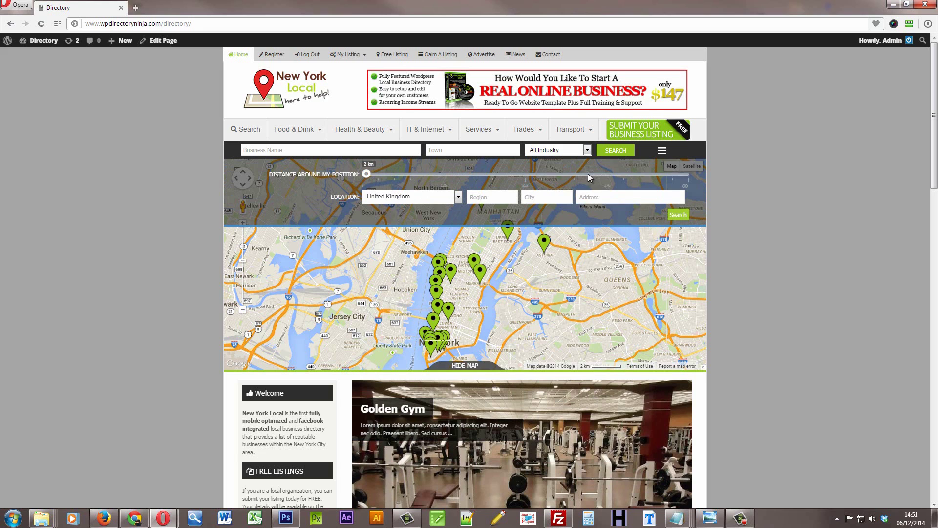
Step: Close the location panel and show the All Star Aerobics pin's info window on the map
left_click(663, 153)
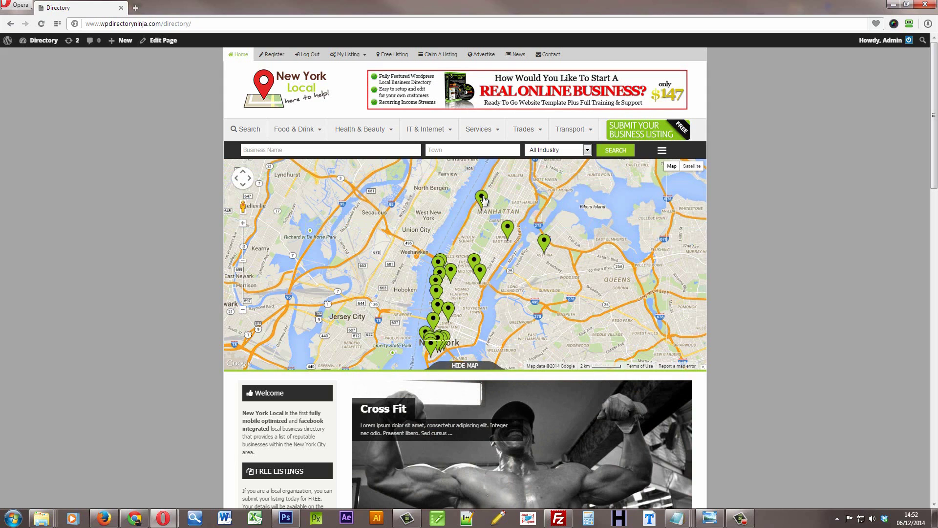
left_click(481, 196)
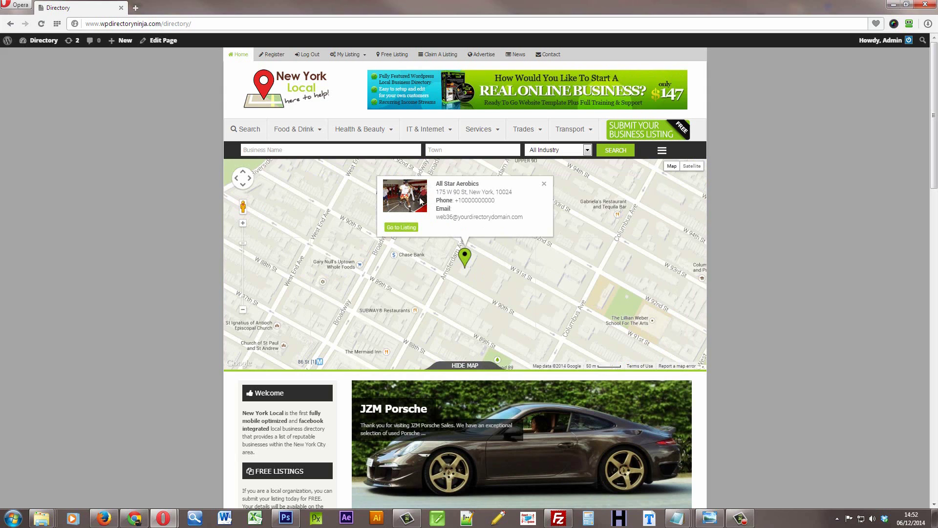
Step: Go to the All Star Aerobics listing page and highlight, then deselect, its description paragraph
left_click(398, 230)
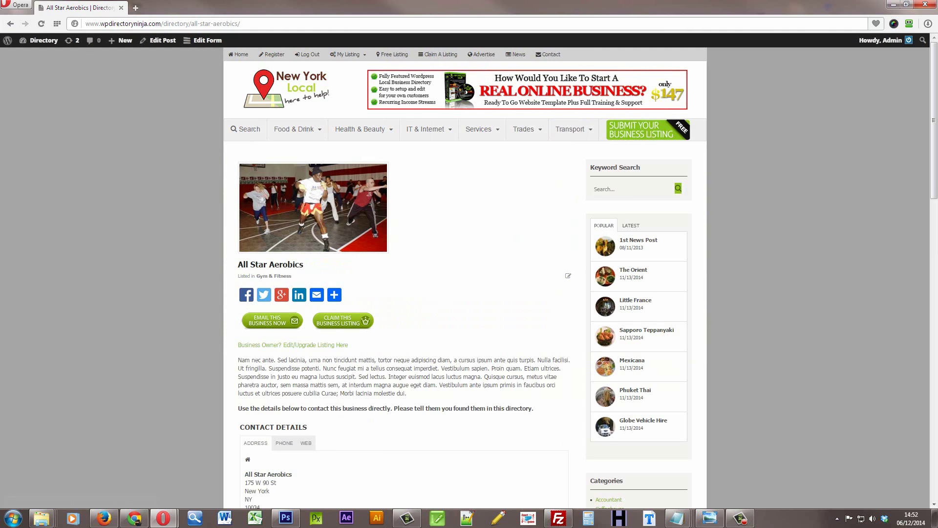
scroll(937, 166, "down", 1)
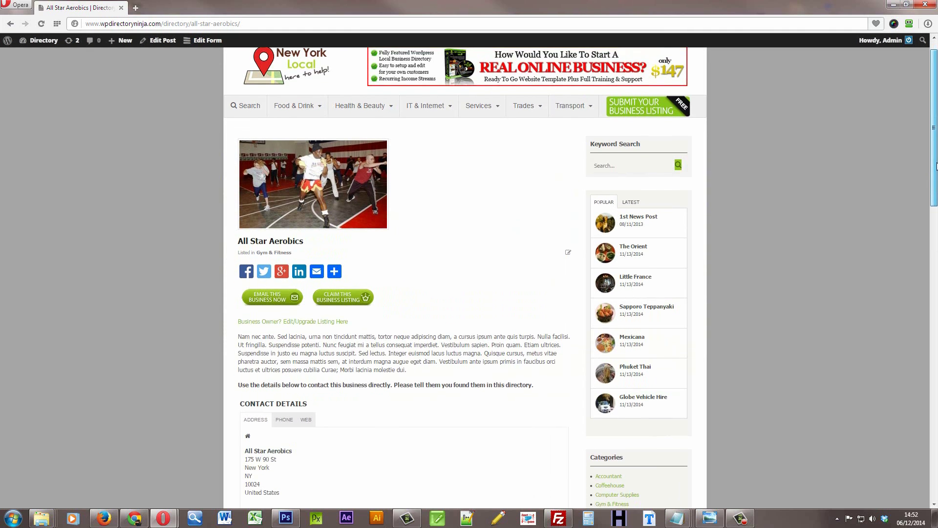
scroll(937, 166, "down", 2)
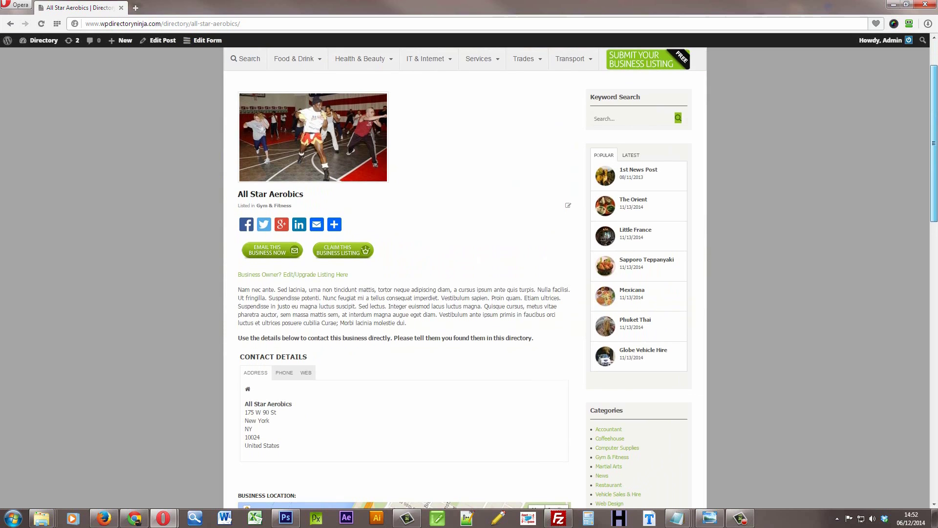
scroll(533, 195, "up", 2)
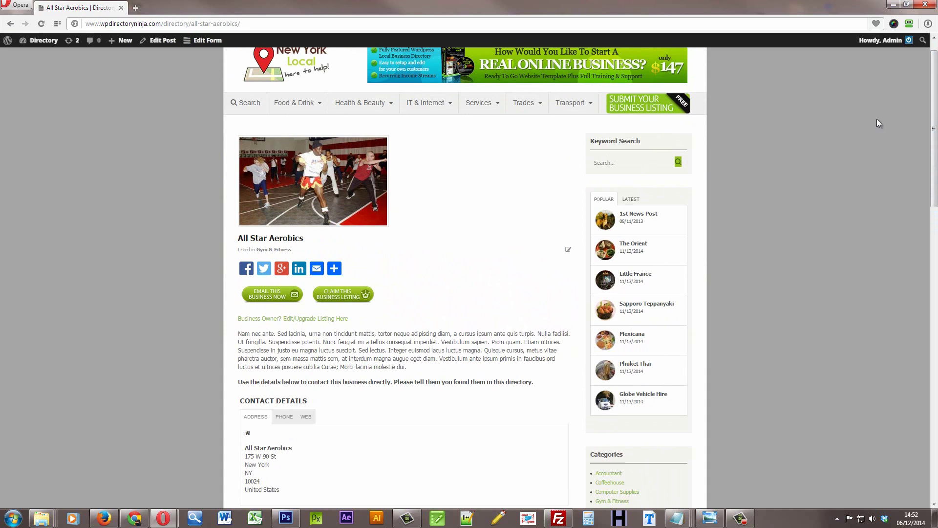
mouse_move(935, 100)
left_mouse_down()
mouse_move(935, 116)
mouse_move(935, 107)
left_mouse_up()
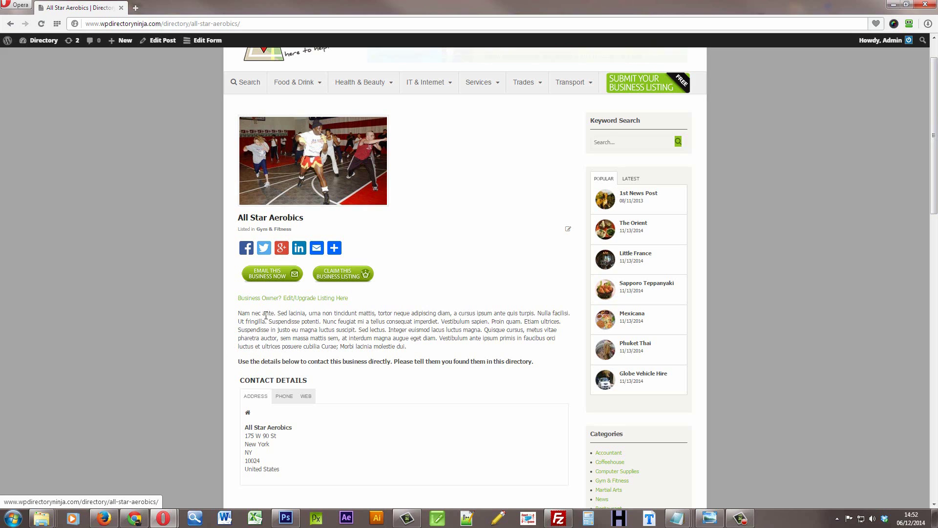
left_click_drag(362, 321, 414, 346)
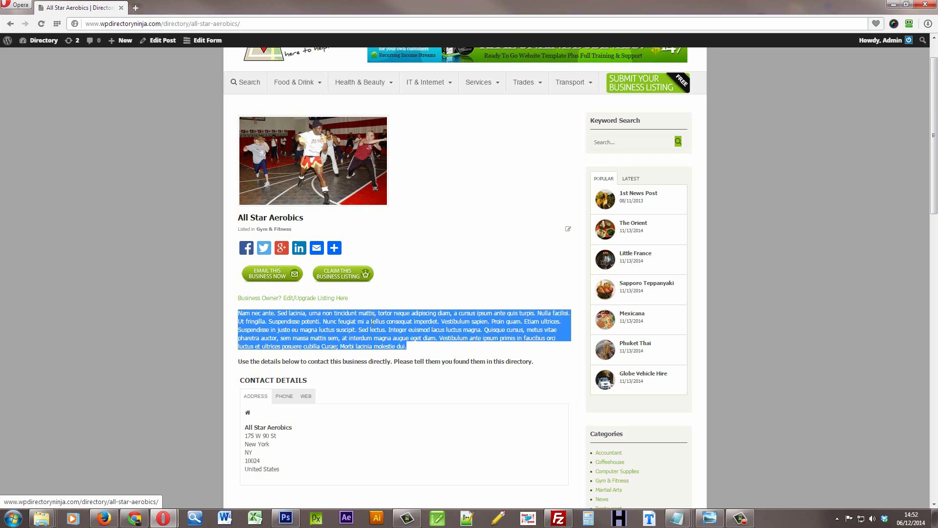
left_click(438, 277)
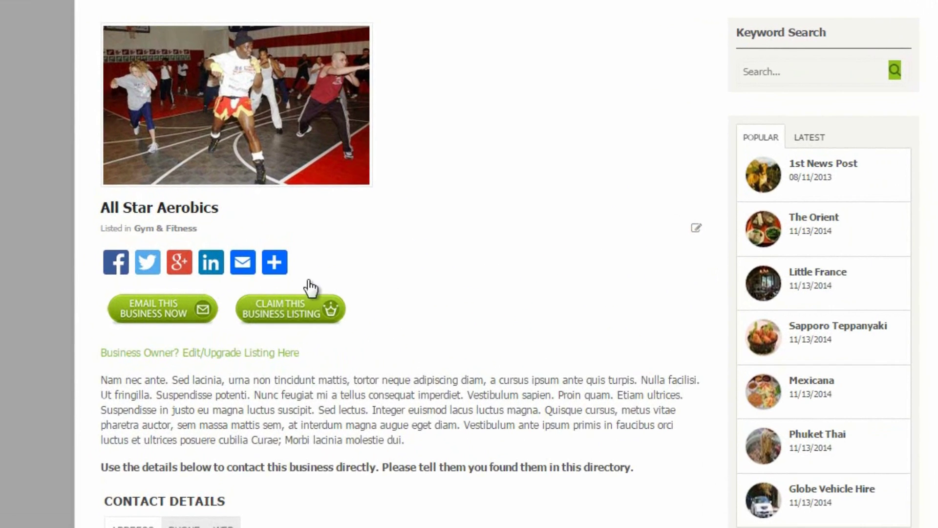
Step: Highlight the All Star Aerobics description, then show the empty WEB contact details panel
mouse_move(324, 250)
scroll(557, 291, "down", 3)
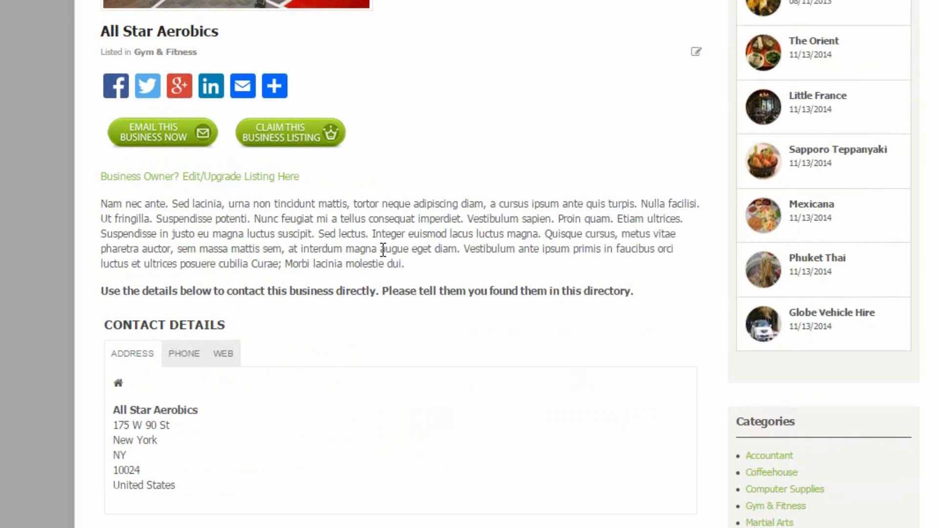
left_click_drag(391, 264, 103, 210)
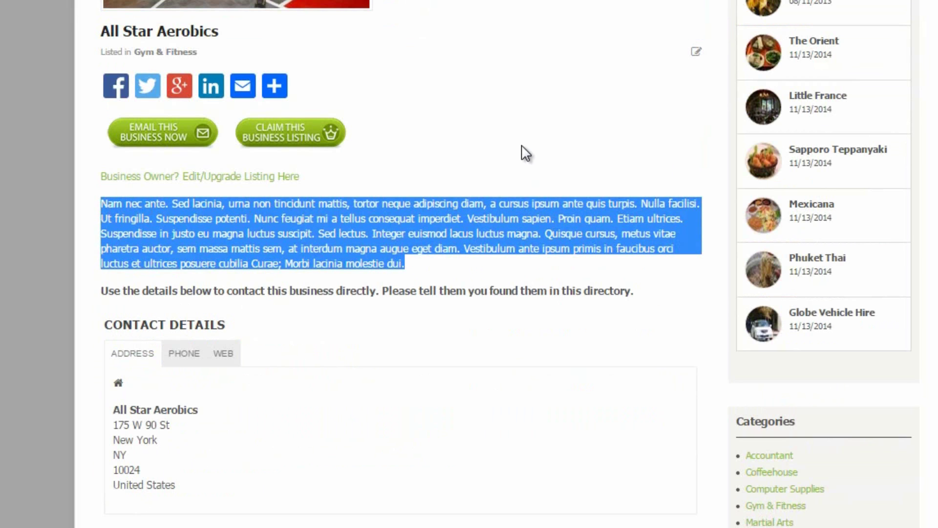
scroll(519, 153, "down", 3)
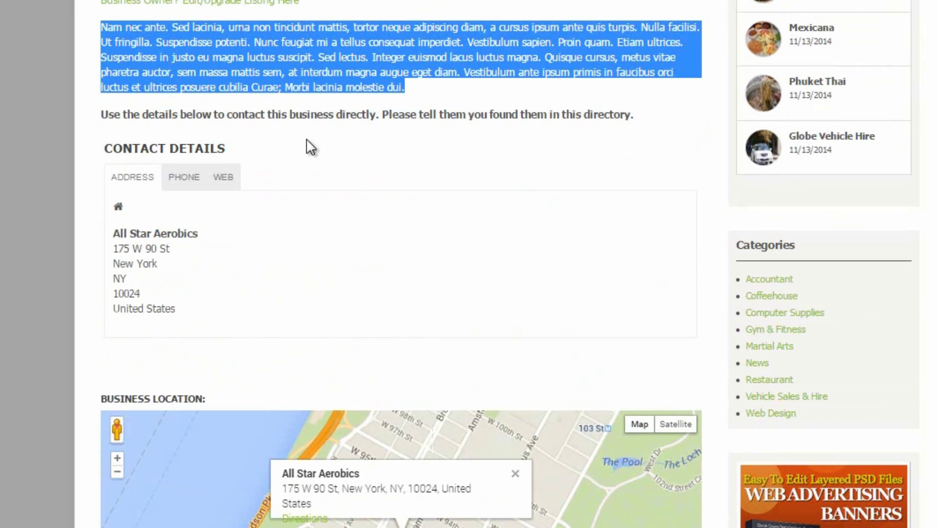
left_click(225, 182)
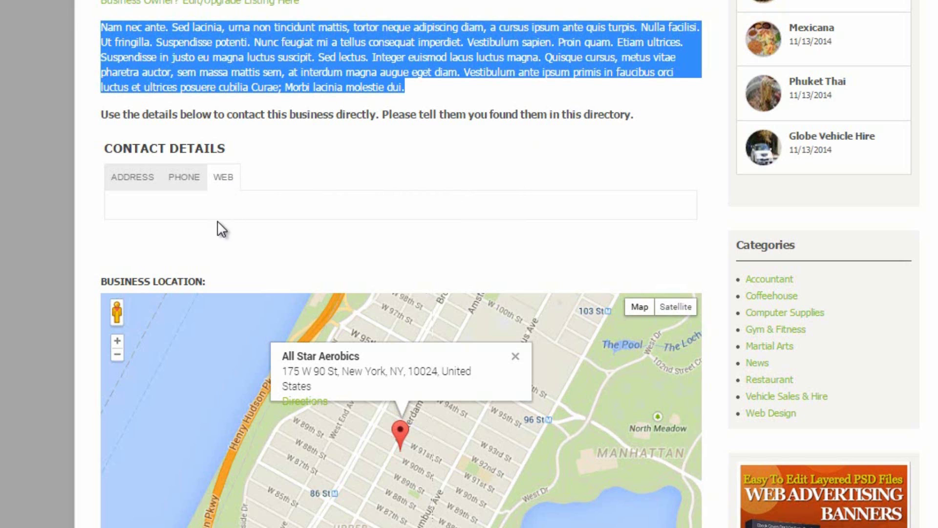
Step: Zoom the business location map in near W 92nd St and pan east toward Central Park
scroll(80, 191, "down", 3)
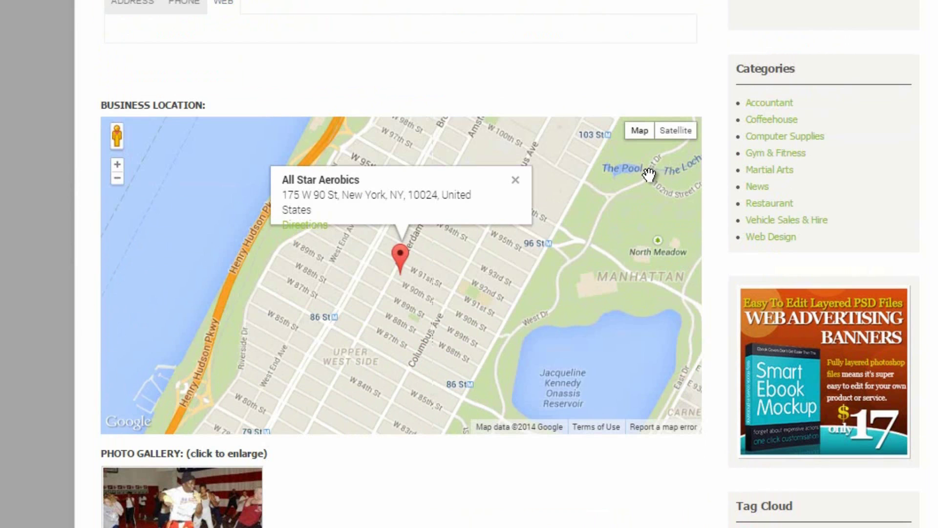
double_click(514, 292)
scroll(513, 293, "up", 1)
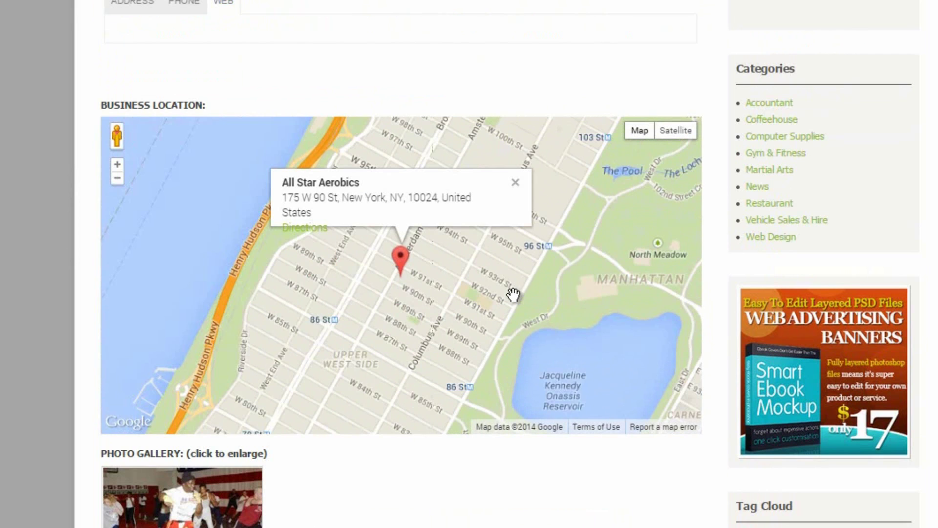
left_click_drag(482, 293, 541, 222)
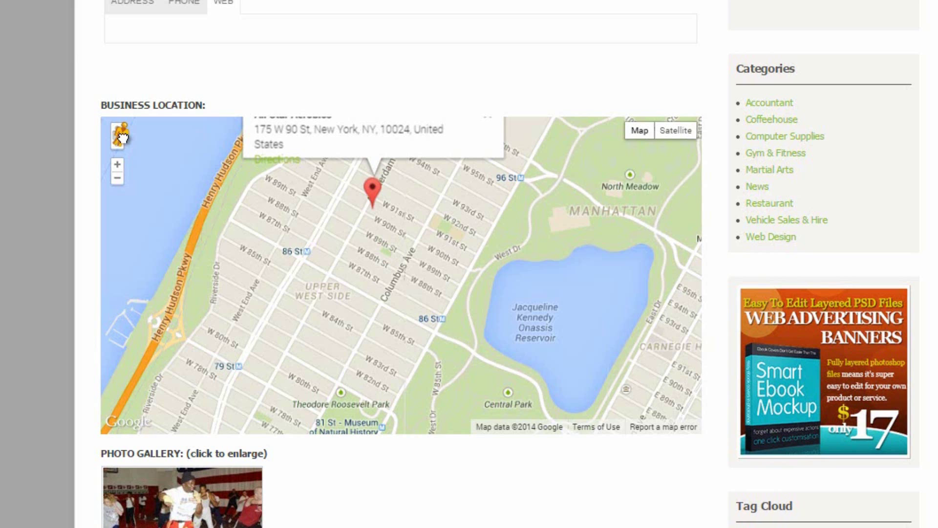
Step: Enter Street View beside the business, look up W 90th St, then return to the map
mouse_move(120, 140)
left_mouse_down()
mouse_move(264, 186)
mouse_move(371, 201)
mouse_move(362, 202)
left_mouse_up()
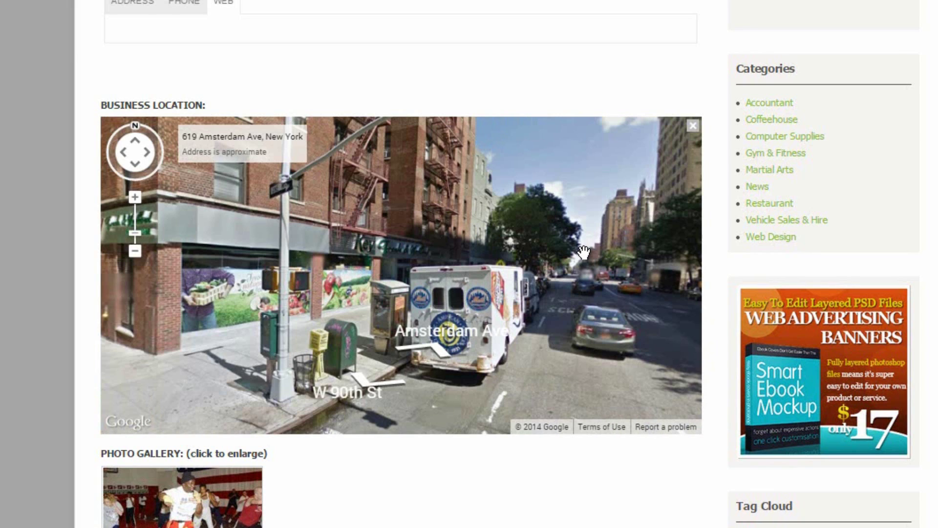
left_click_drag(302, 252, 205, 254)
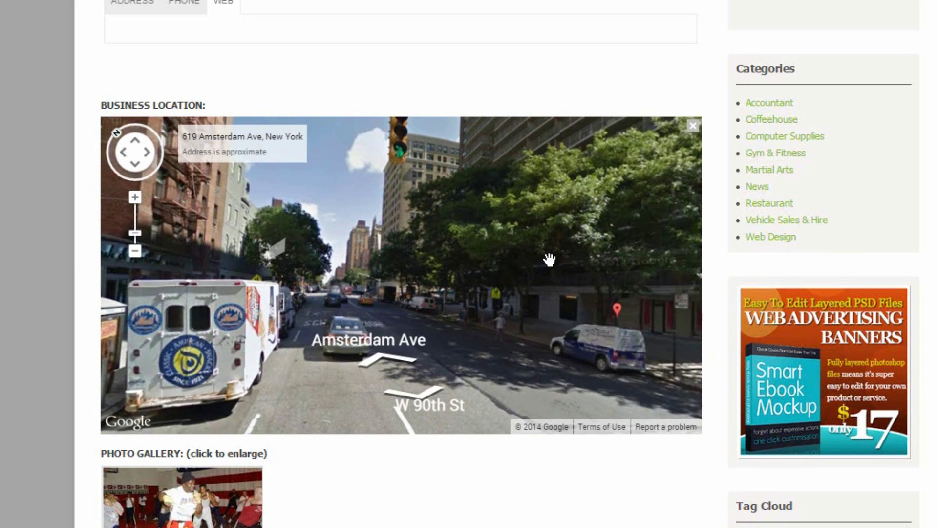
left_click_drag(547, 260, 311, 262)
left_click_drag(641, 264, 400, 269)
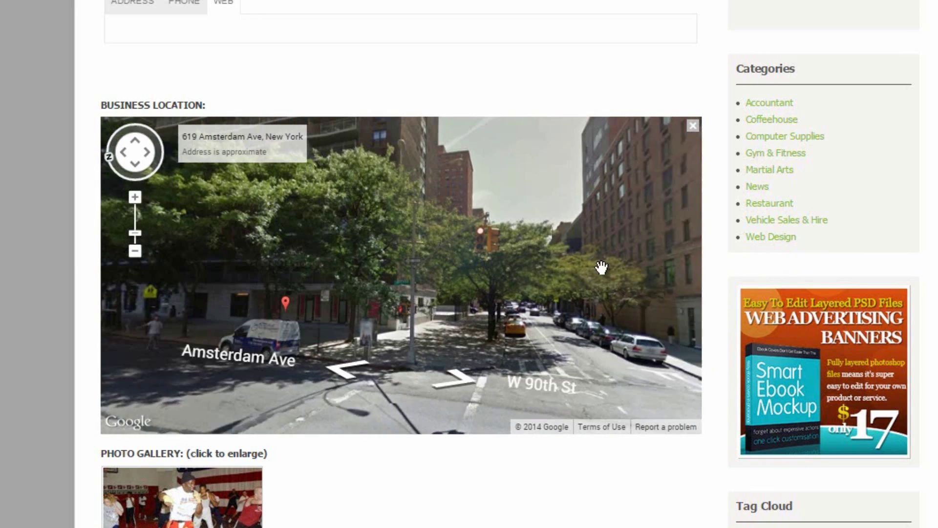
left_click_drag(601, 268, 633, 266)
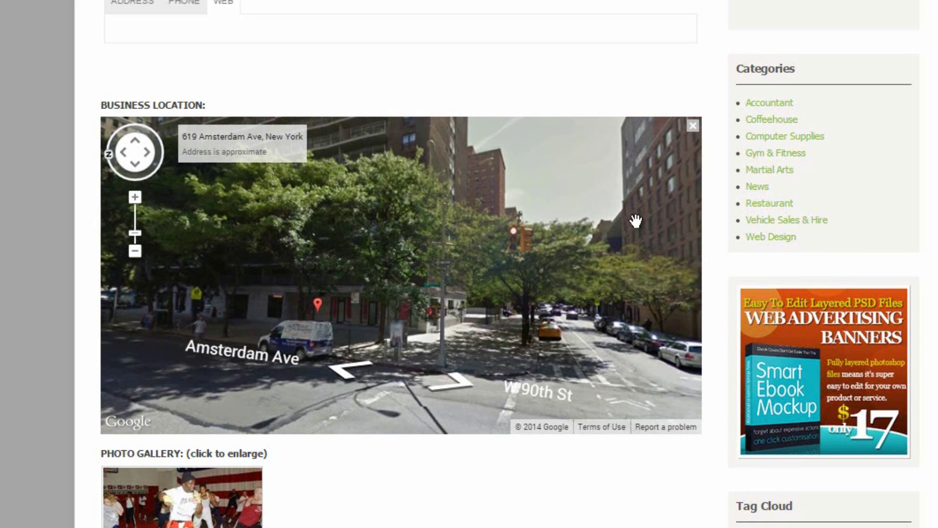
left_click(694, 126)
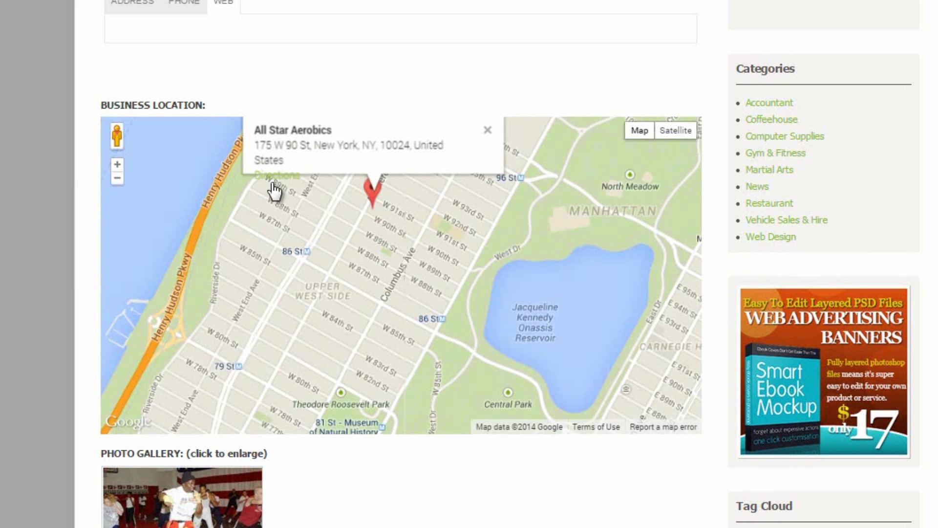
Step: Recenter the map on the marker and bring up the directions starting-point field for All Star Aerobics
scroll(555, 247, "up", 1)
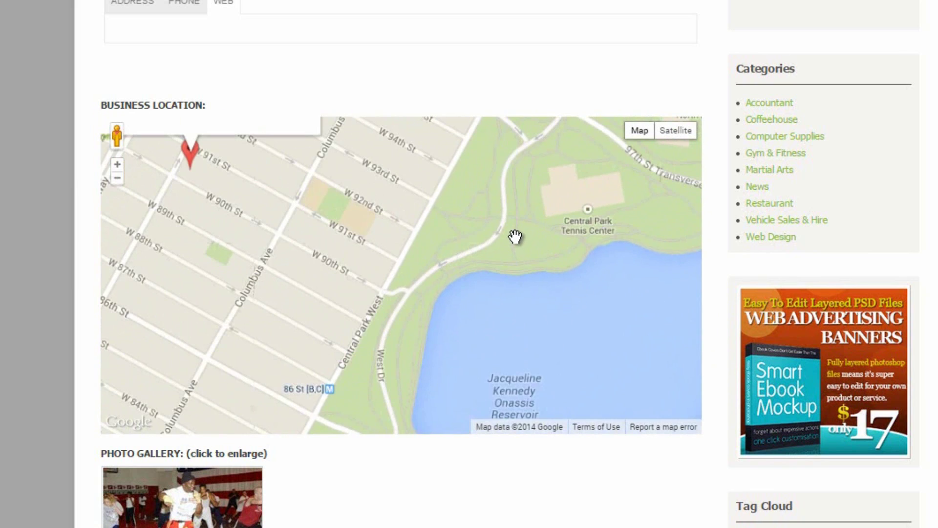
scroll(515, 237, "down", 1)
left_click_drag(429, 237, 466, 399)
left_click(346, 271)
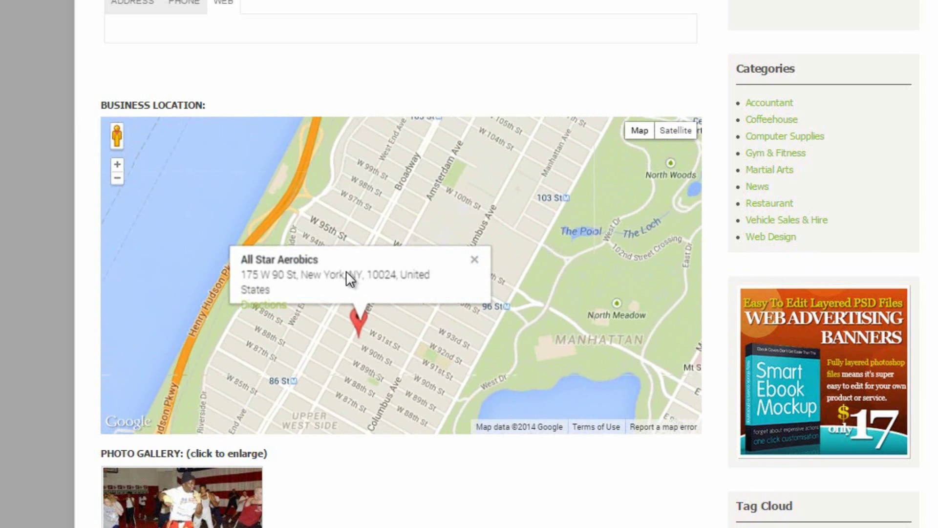
scroll(390, 285, "down", 3)
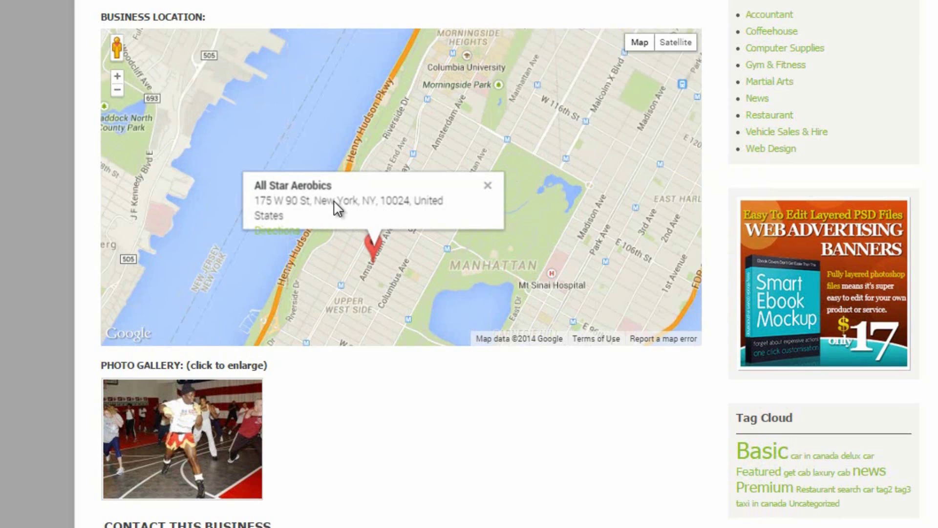
left_click(286, 232)
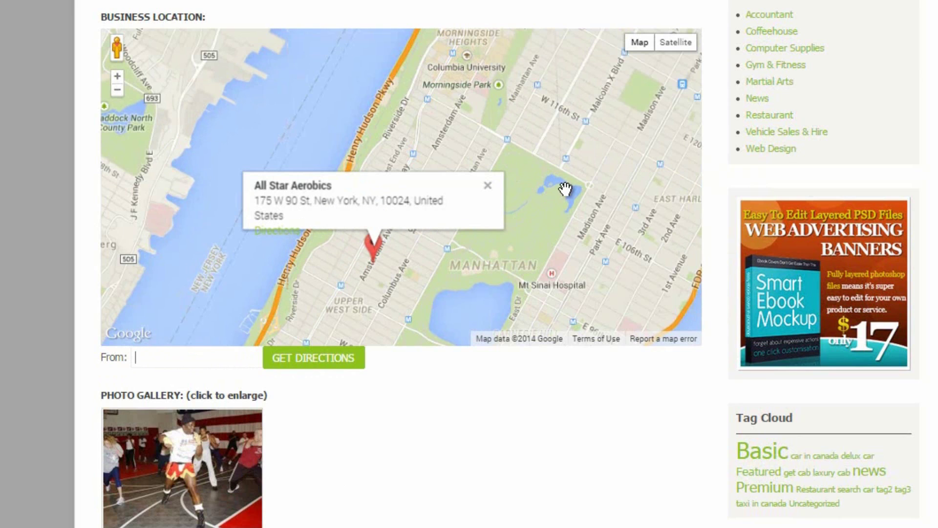
scroll(633, 382, "down", 5)
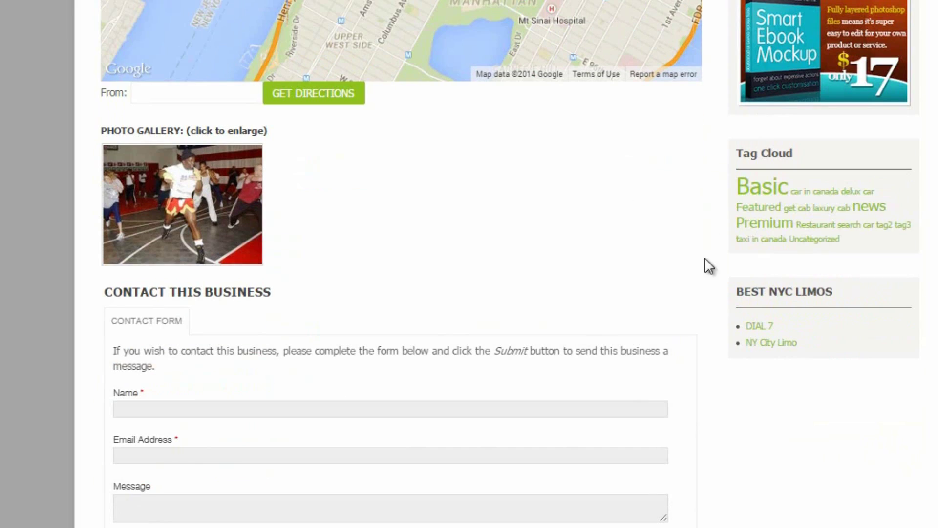
scroll(635, 169, "down", 3)
scroll(371, 108, "up", 2)
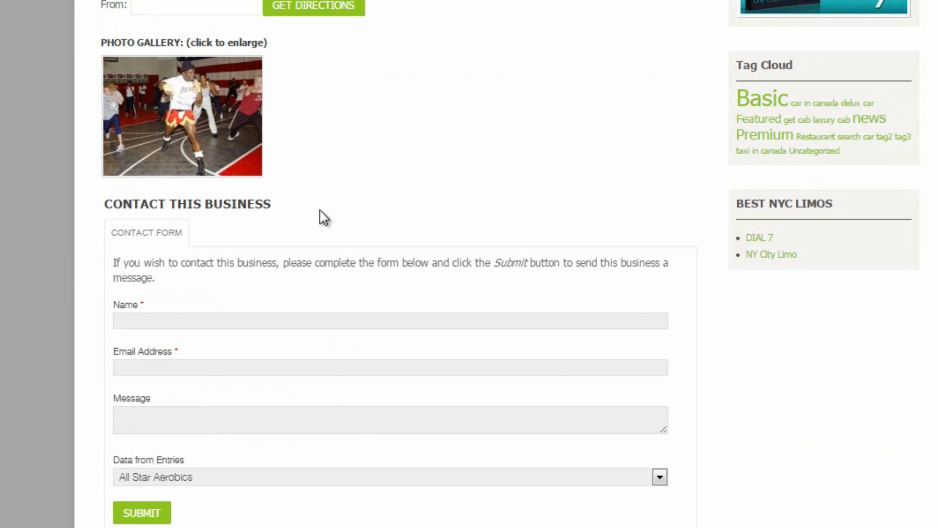
scroll(494, 186, "down", 2)
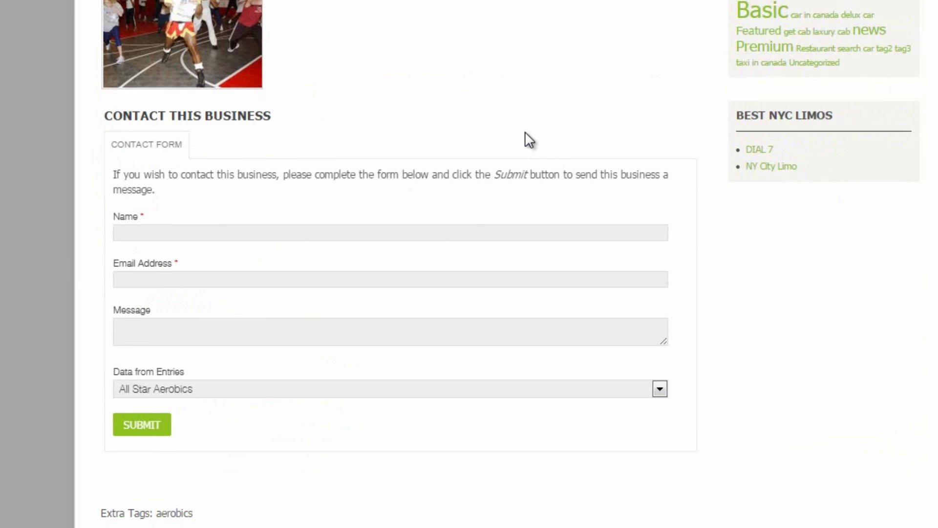
scroll(529, 140, "down", 9)
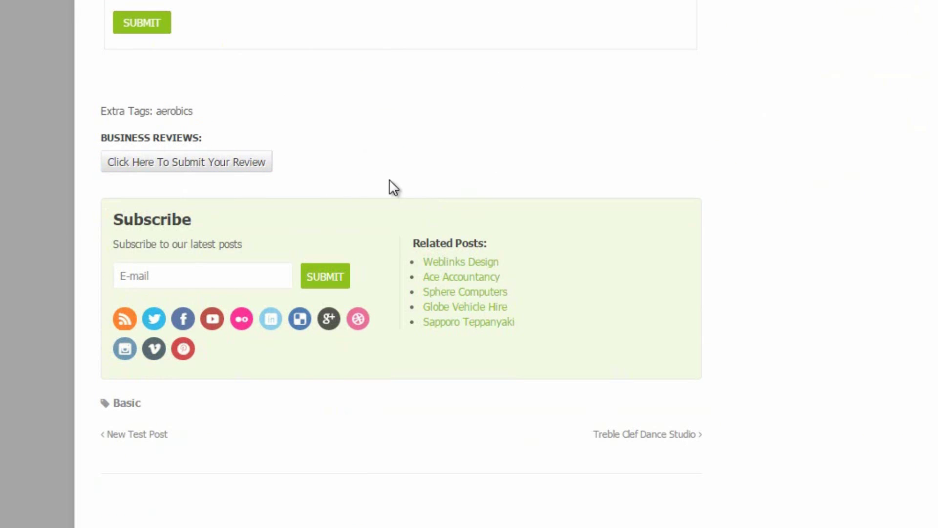
left_click(157, 171)
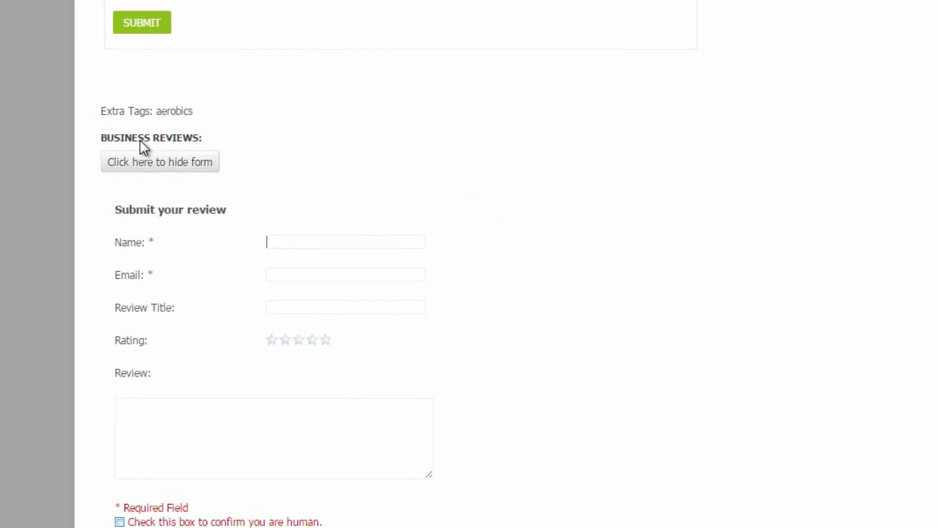
left_click(137, 166)
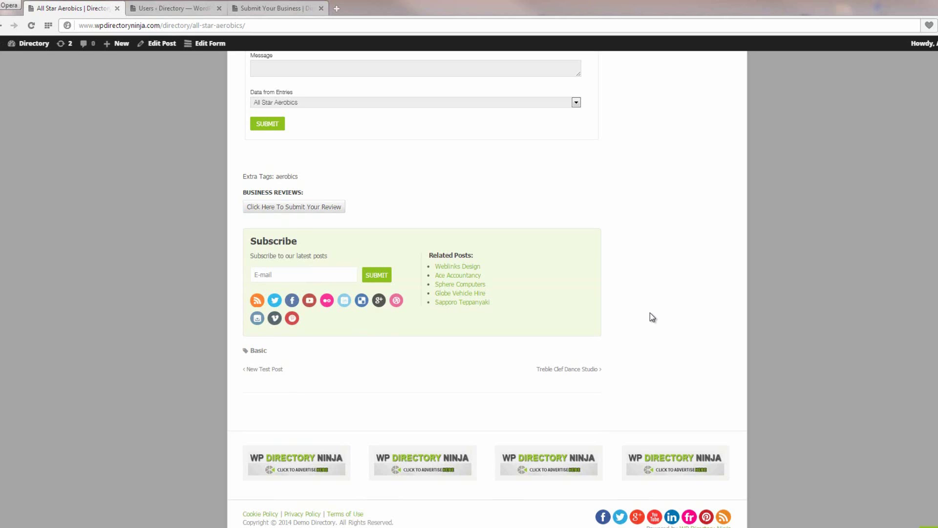
Step: Switch to the Submit Your Business page showing the Free, Basic, Featured and Premium plans
left_click(282, 8)
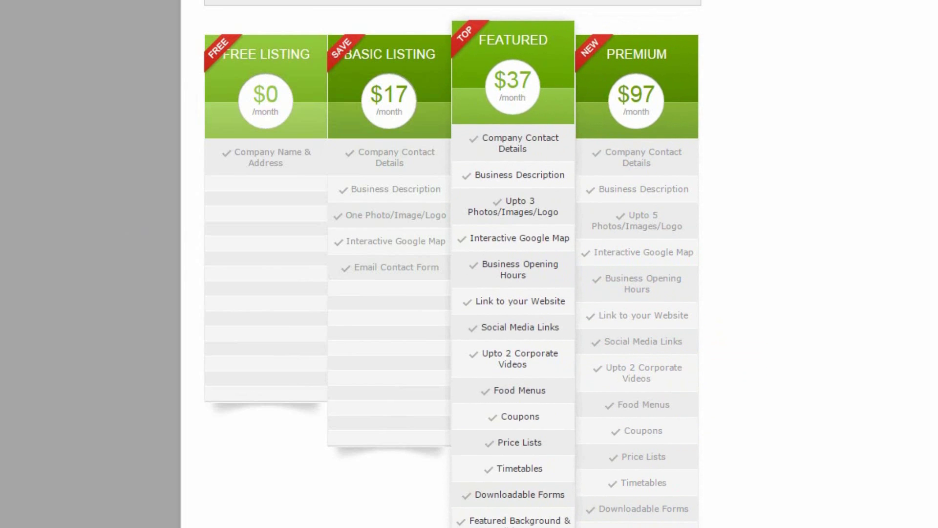
Step: Scroll the Vehicle Sales & Hire edit form from the pricing table down to UPDATE BUSINESS LISTING
scroll(453, 264, "down", 12)
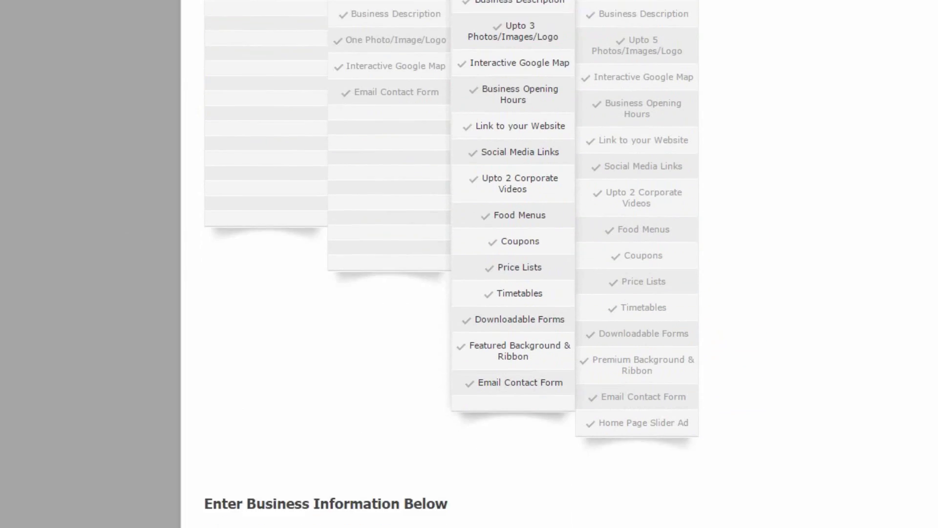
scroll(454, 264, "down", 4)
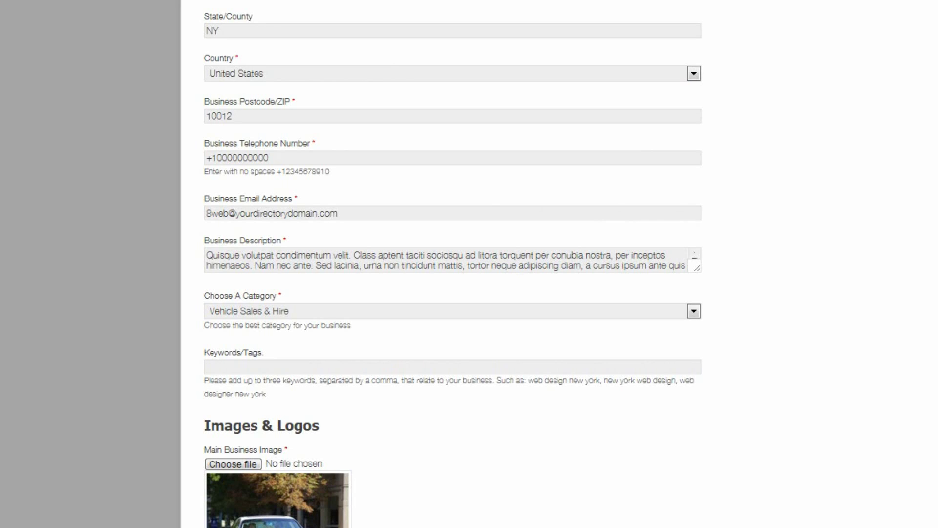
scroll(452, 264, "down", 2)
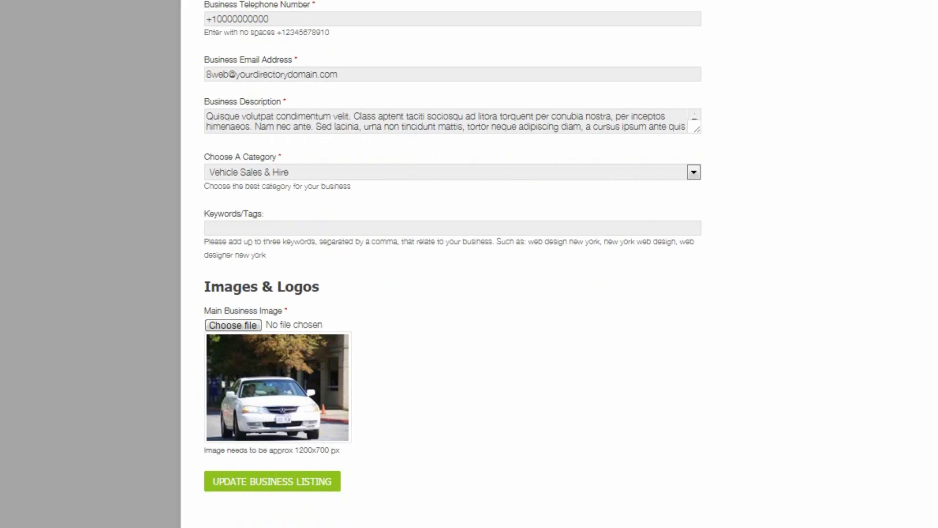
scroll(581, 39, "down", 1)
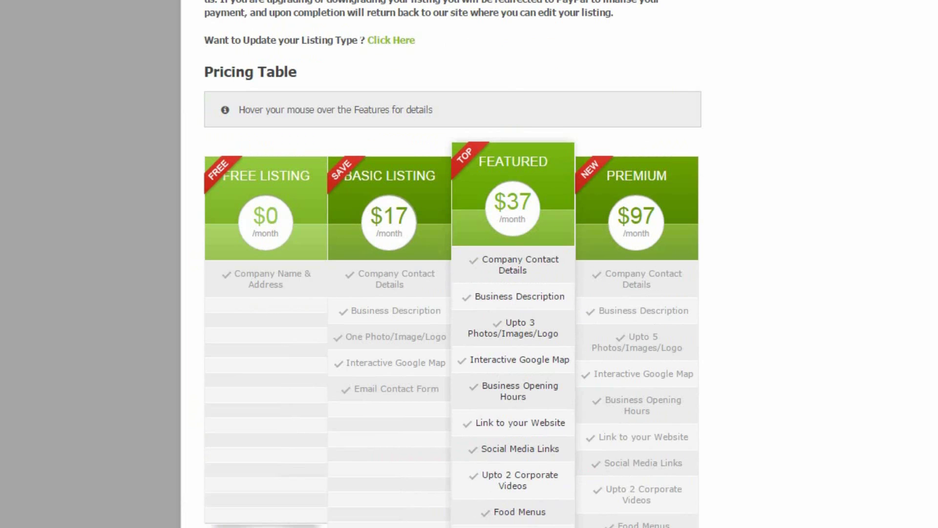
Step: Scroll the Al Fresco edit form through Business Details to the Website & Social Media links
scroll(672, 28, "up", 1)
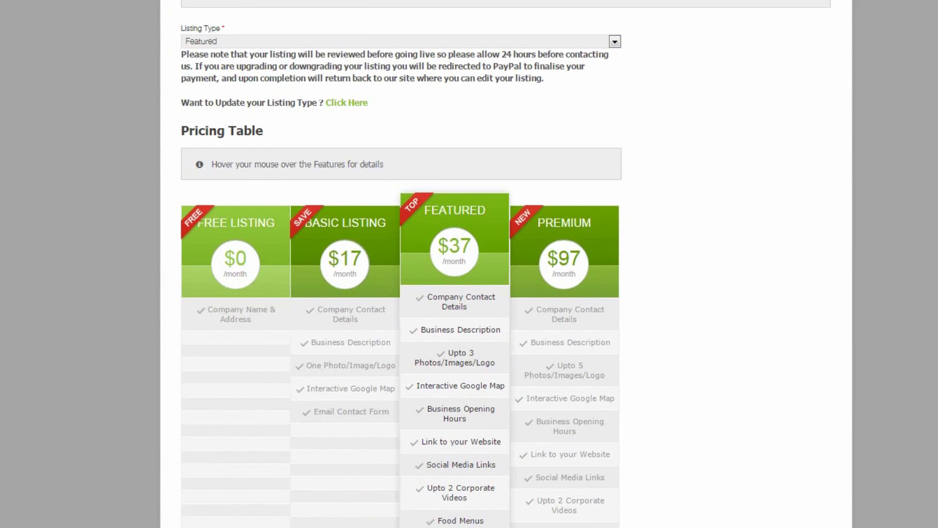
scroll(401, 264, "down", 15)
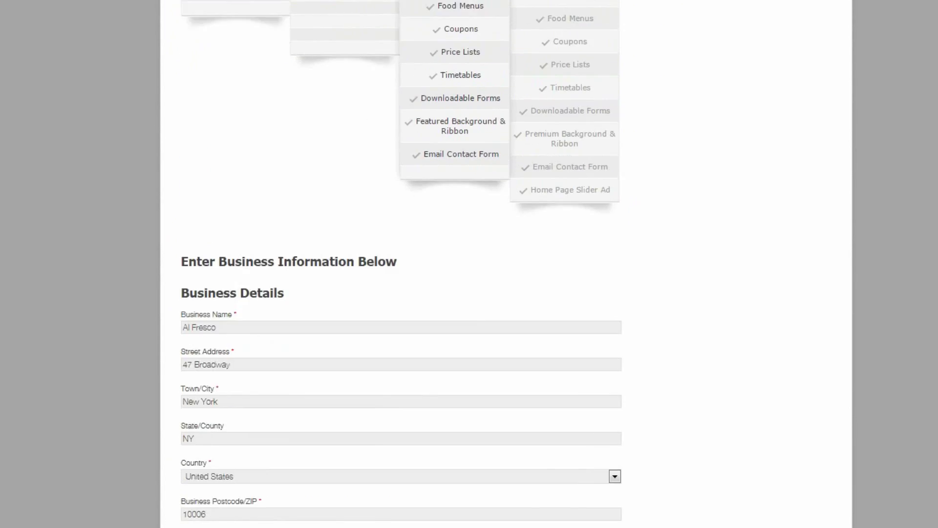
scroll(400, 264, "down", 7)
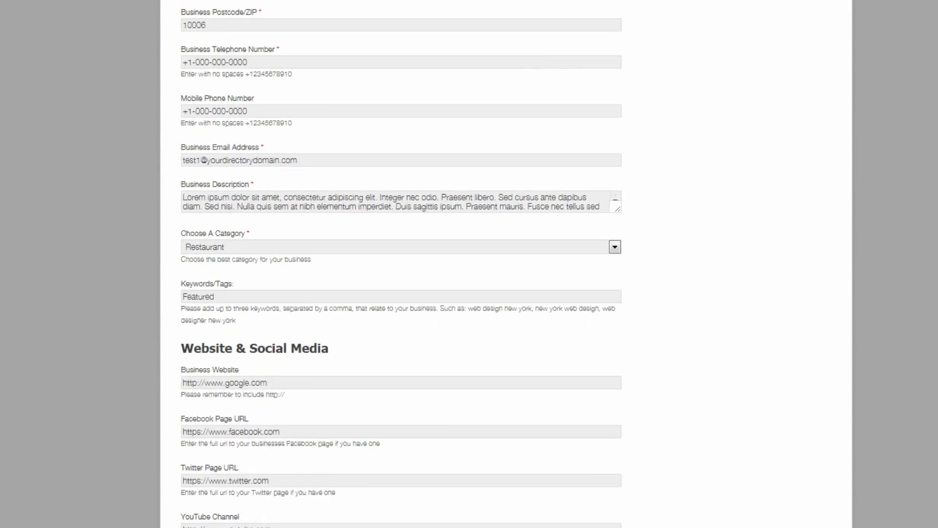
scroll(401, 264, "down", 3)
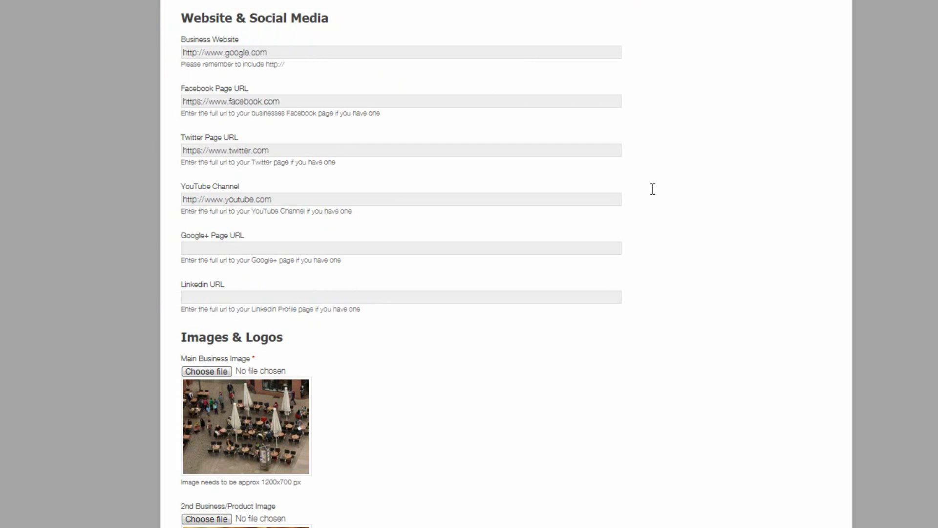
Step: Scroll the listing edit form down to the Food Menus, Business Videos, Opening Times and Coupon Offers sections
scroll(659, 195, "down", 5)
scroll(659, 207, "down", 1)
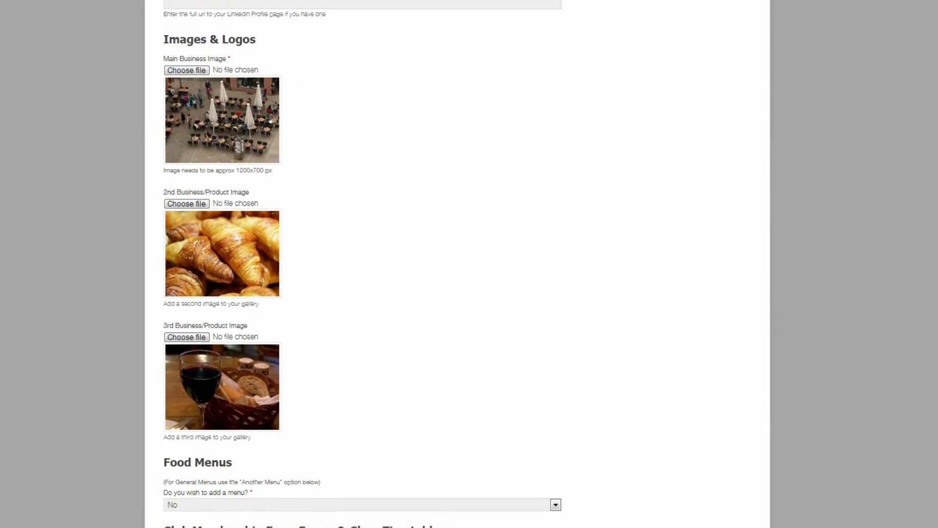
scroll(363, 264, "down", 8)
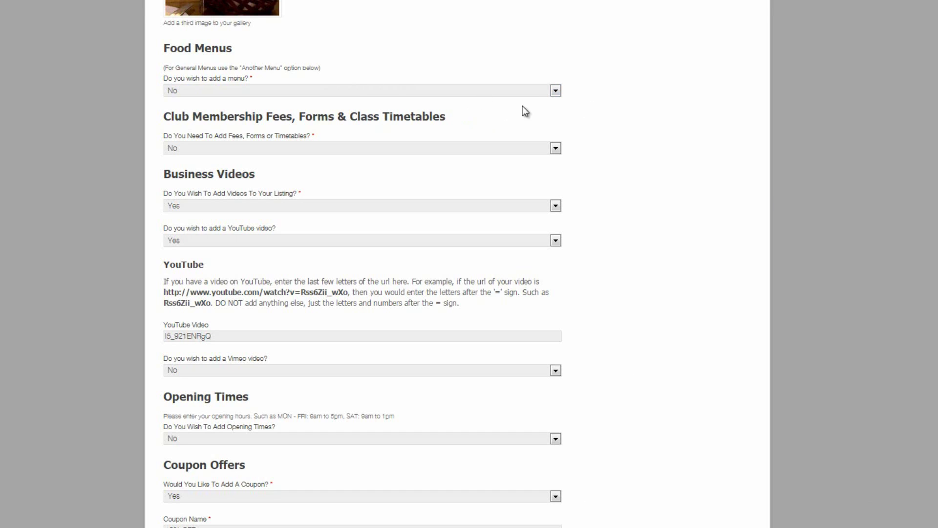
Step: Set 'Do you wish to add a menu?' to Yes, and try the lunch menu on before returning it to No
left_click(557, 91)
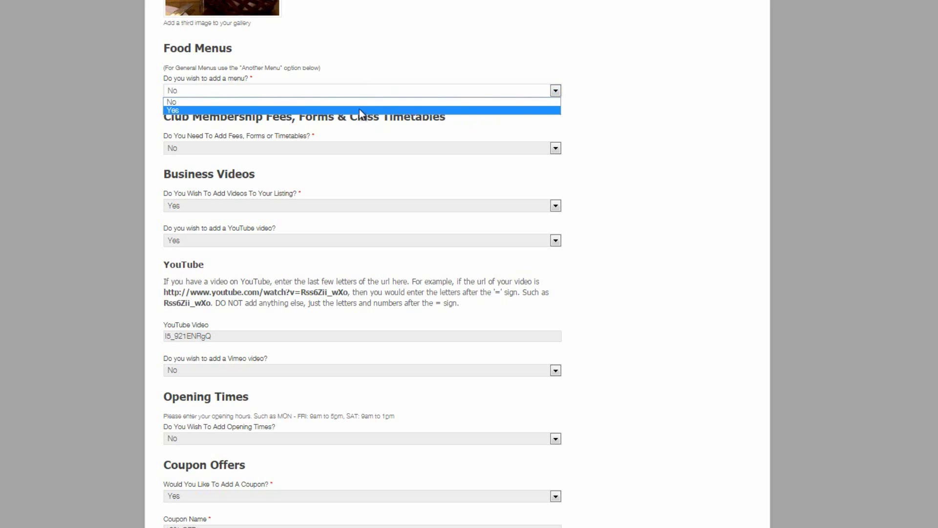
left_click(314, 110)
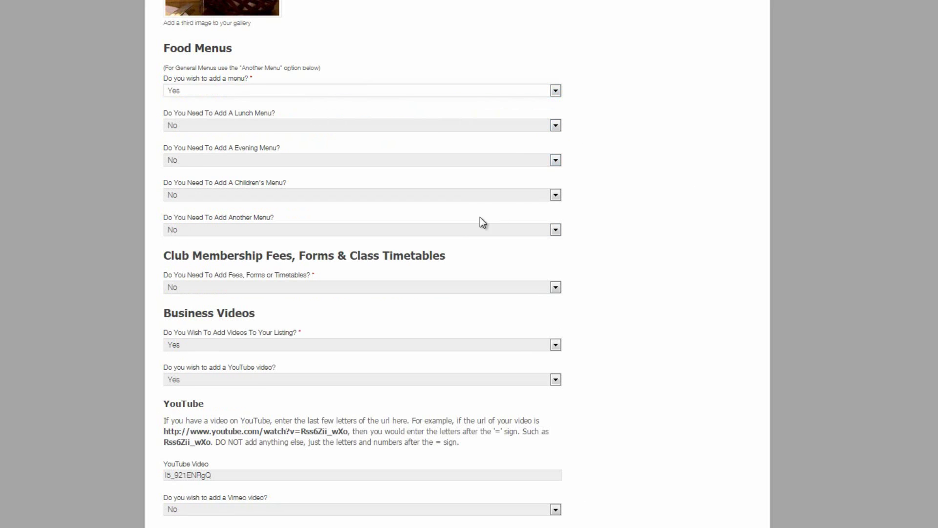
left_click(556, 125)
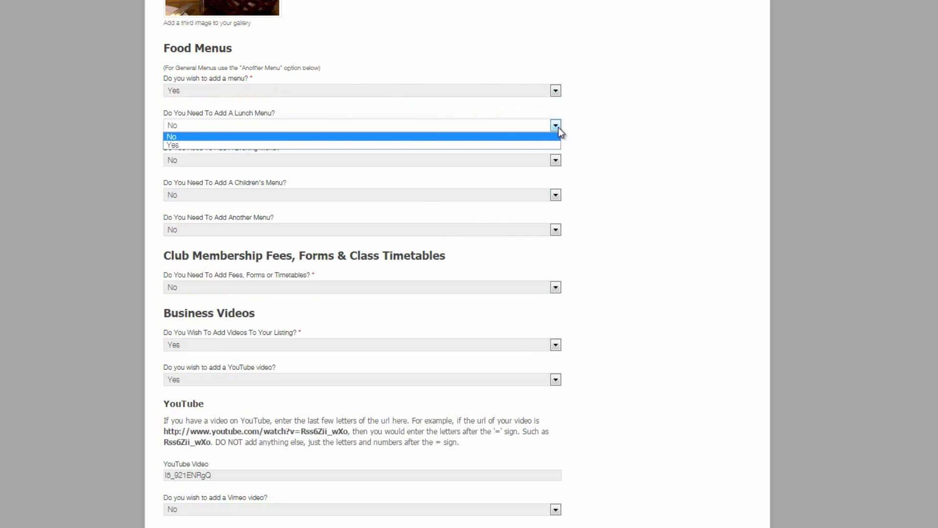
left_click(483, 145)
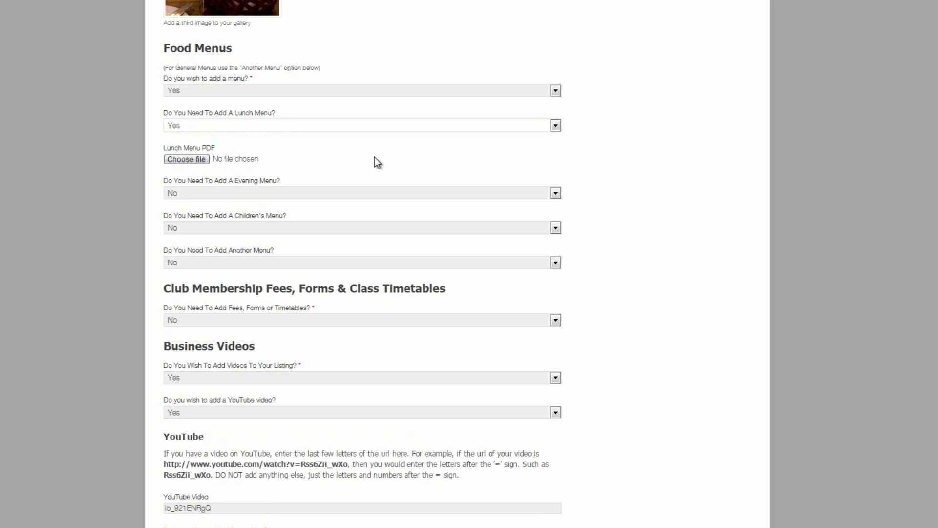
left_click(555, 125)
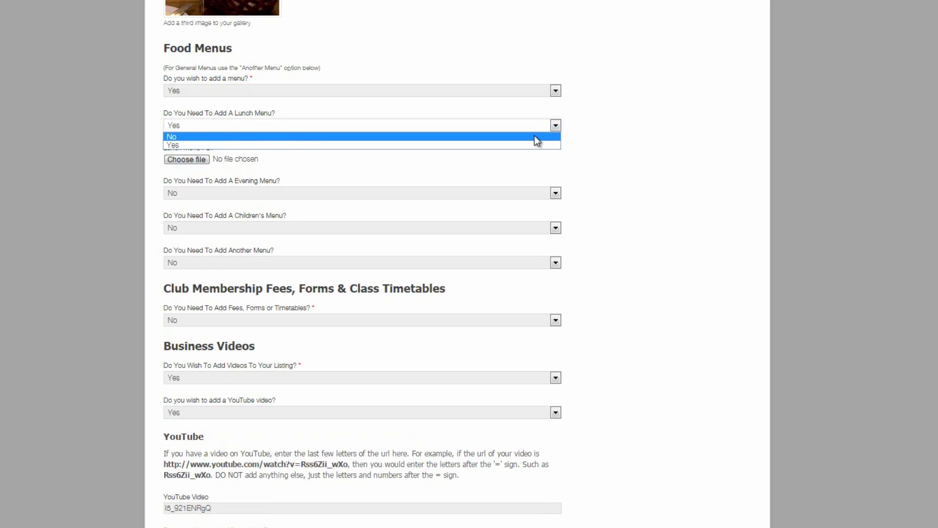
left_click(535, 136)
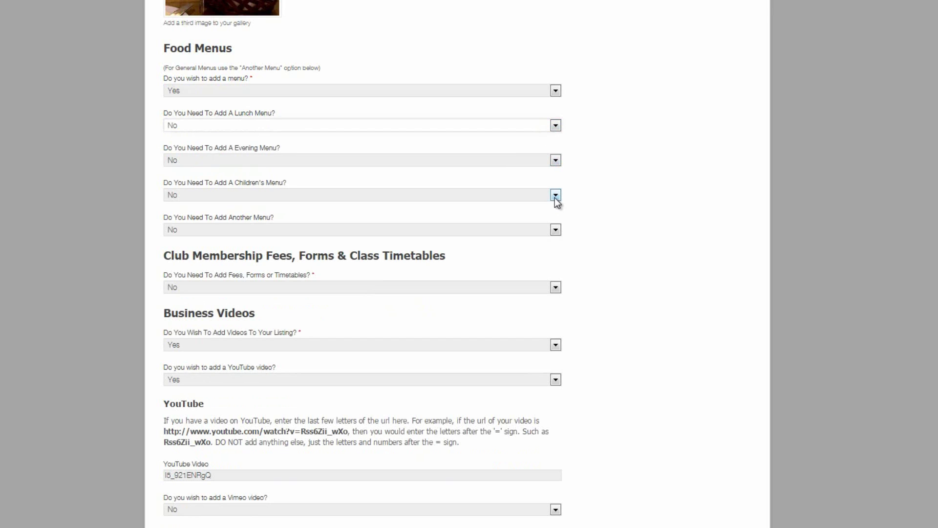
Step: Try the Another Menu option at Yes, then set it back to No
left_click(556, 230)
left_click(520, 250)
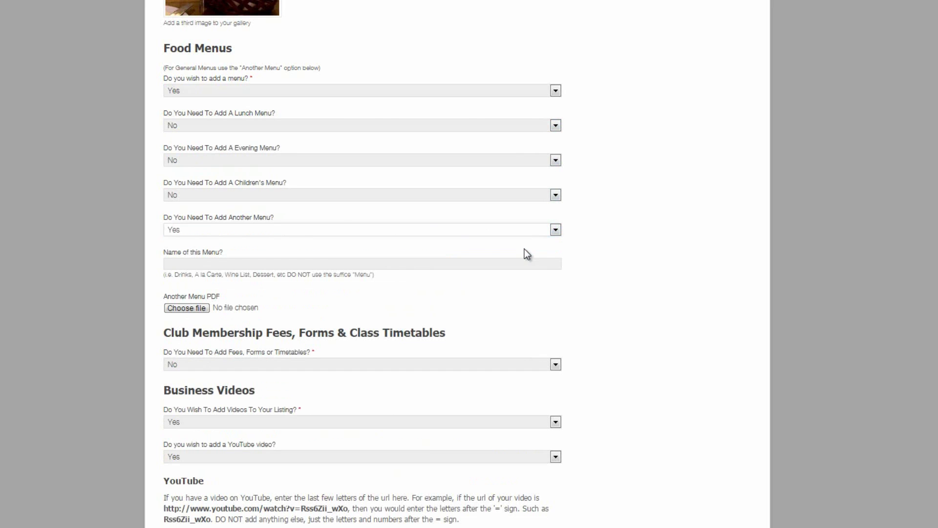
left_click(239, 264)
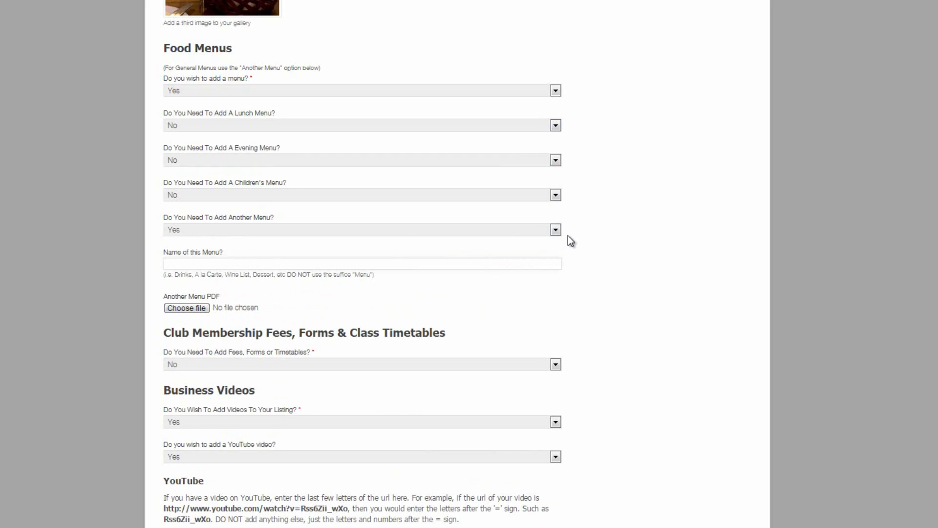
left_click(558, 230)
left_click(544, 241)
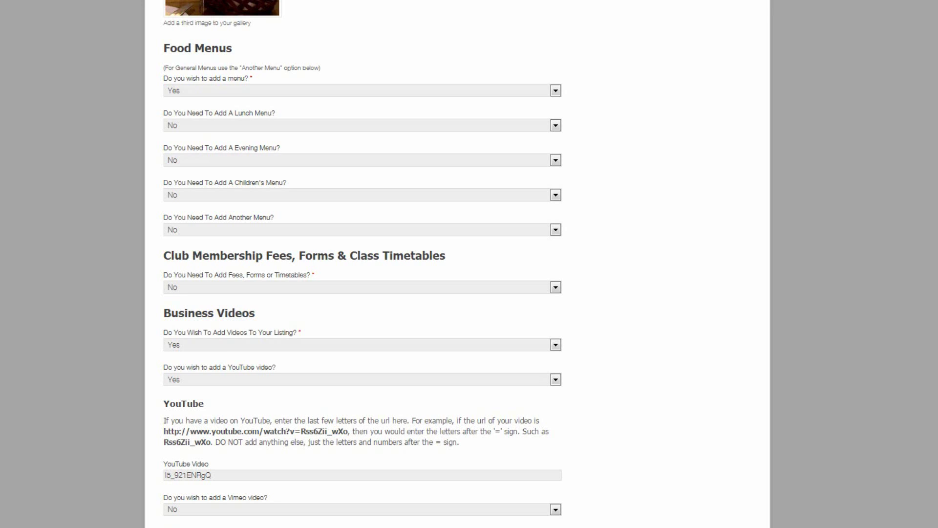
Step: Set both Fees, Forms or Timetables and Class Timetables to Yes
left_click(556, 288)
left_click(503, 304)
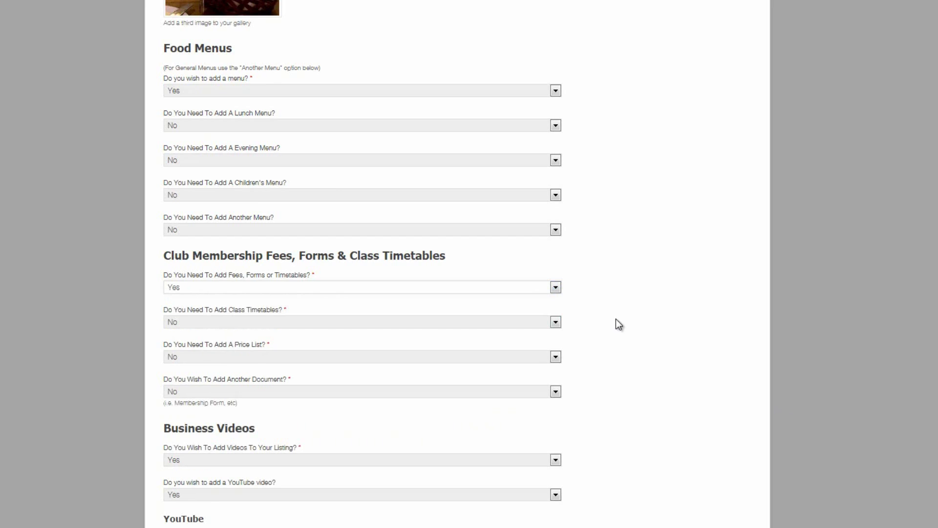
scroll(616, 321, "down", 1)
left_click(557, 260)
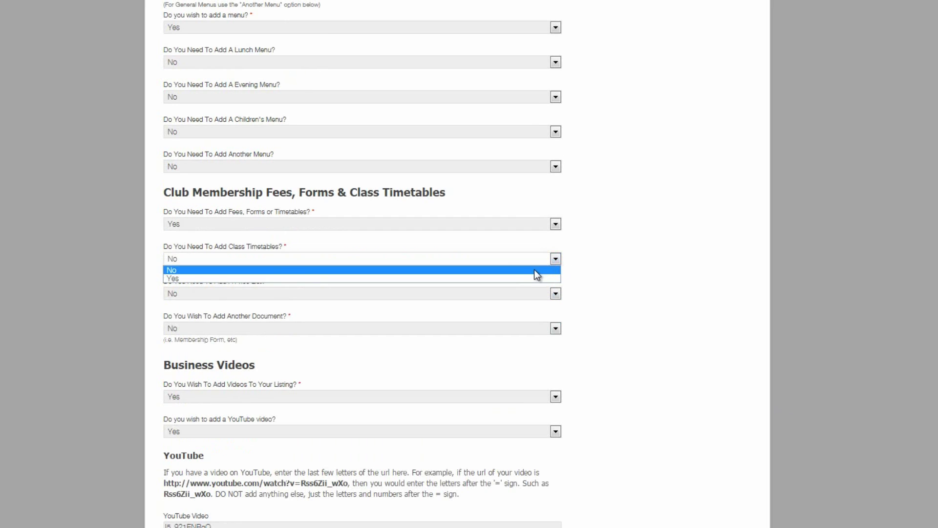
left_click(527, 274)
left_click(556, 259)
left_click(534, 277)
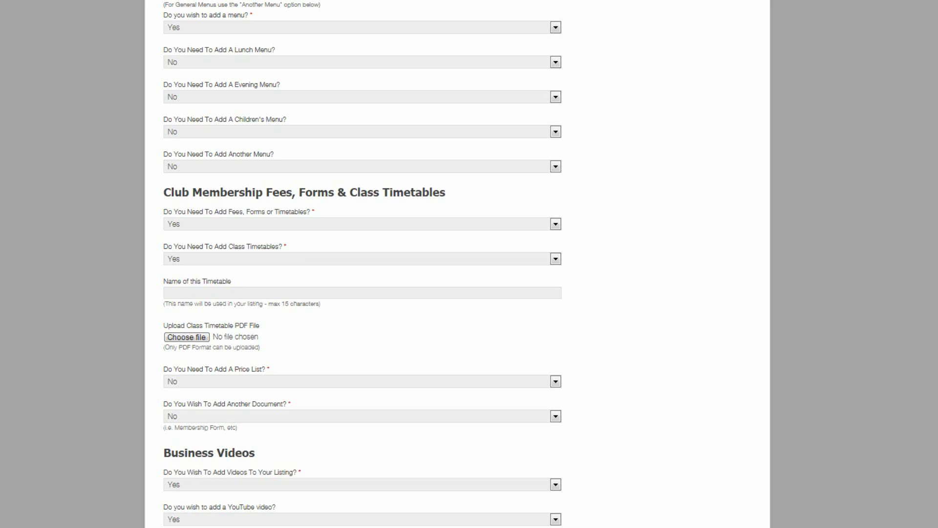
scroll(363, 264, "down", 8)
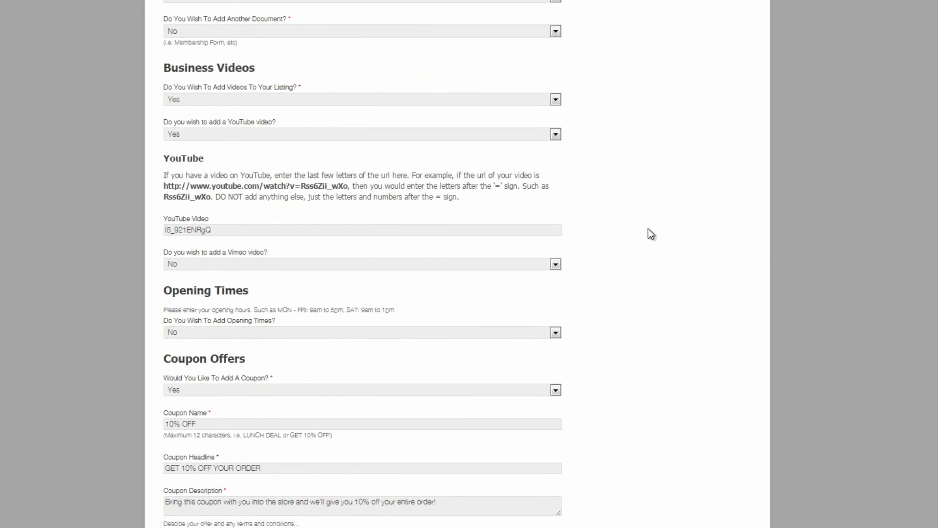
left_click(556, 101)
left_click(523, 121)
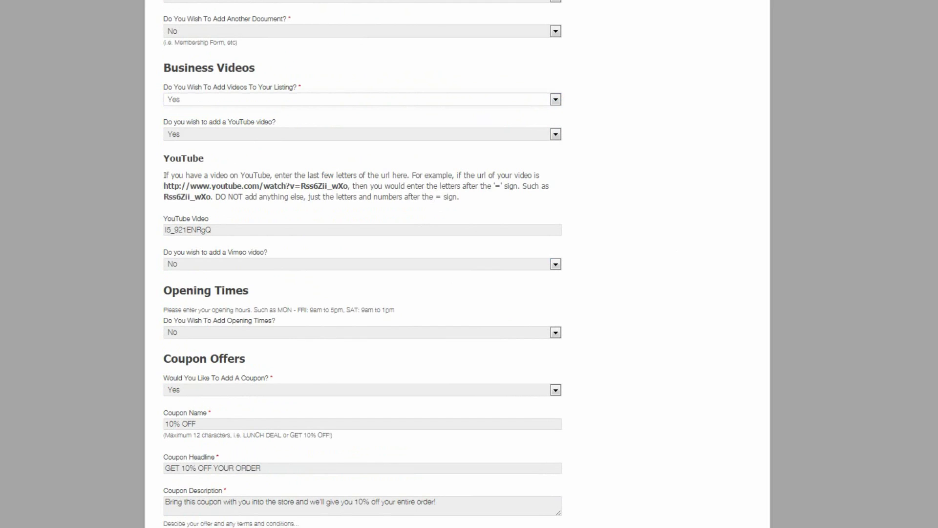
left_click(702, 354)
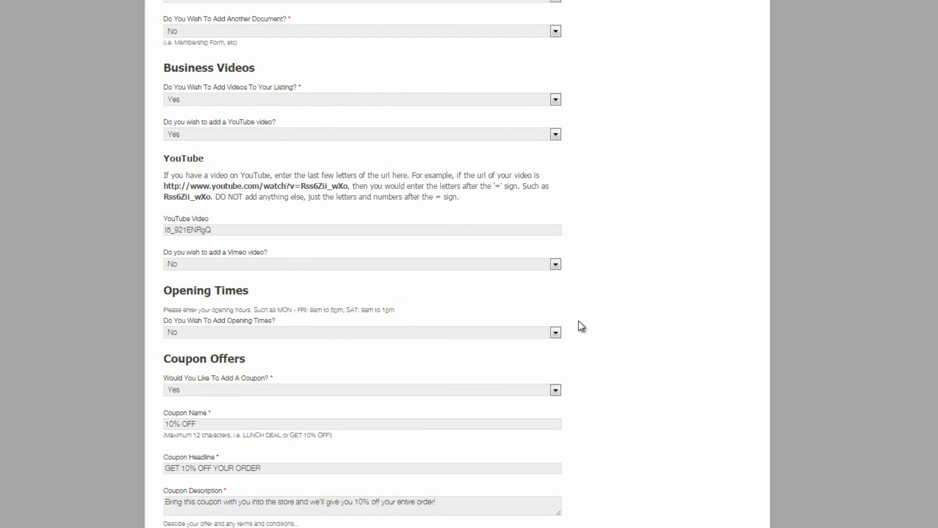
Step: Turn on opening times and make Monday's opening time 05:00 AM
scroll(608, 321, "down", 3)
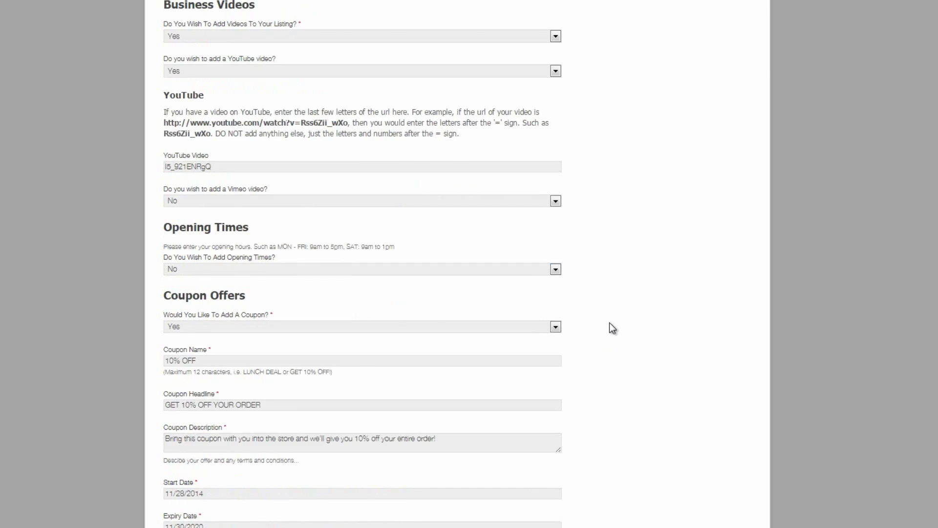
left_click(556, 207)
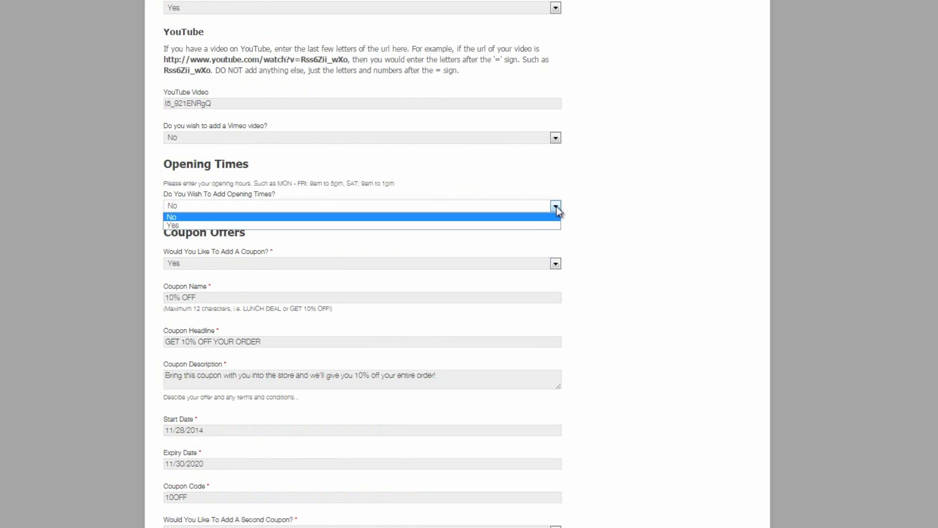
left_click(542, 227)
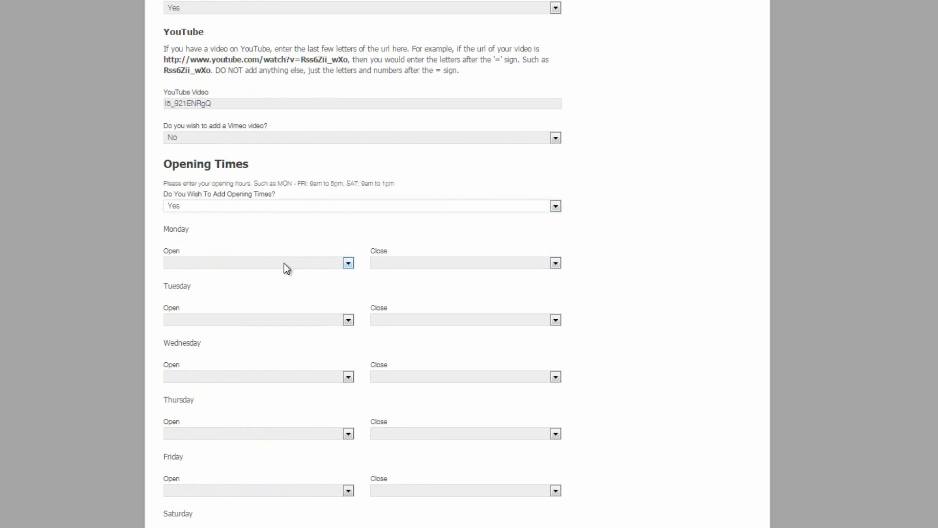
left_click(348, 263)
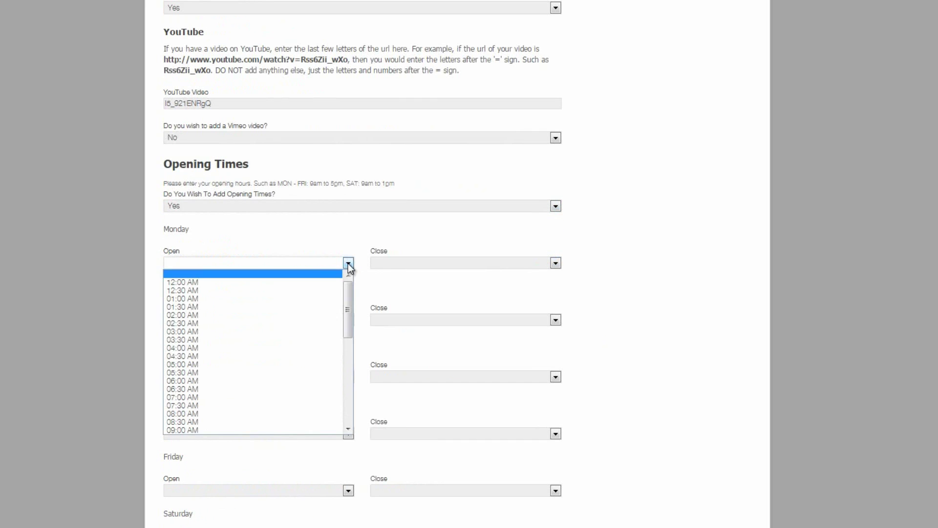
left_click(188, 364)
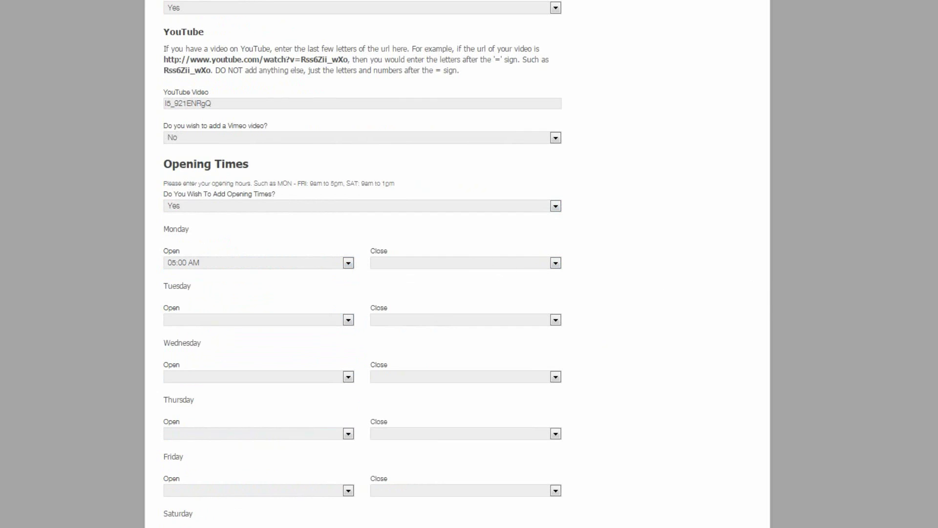
Step: Switch the coupon offer off, then back on again
scroll(458, 264, "down", 10)
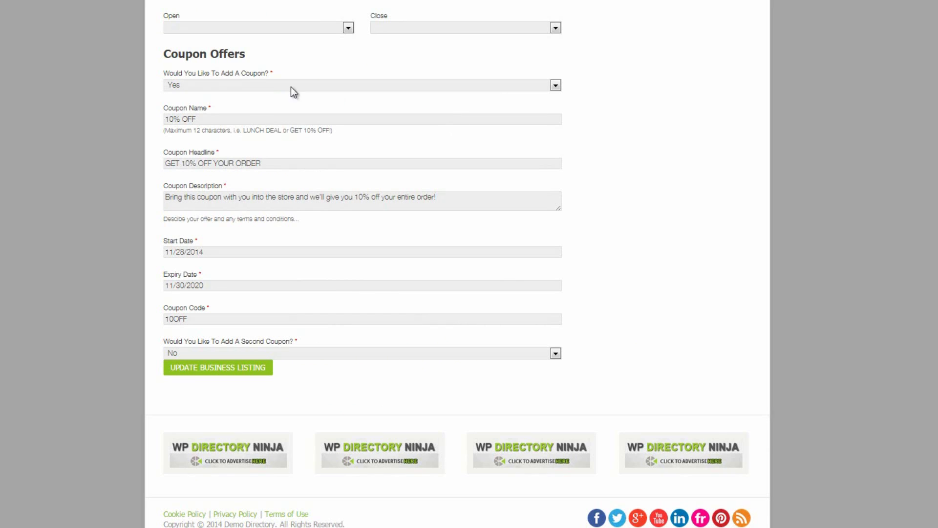
left_click(558, 86)
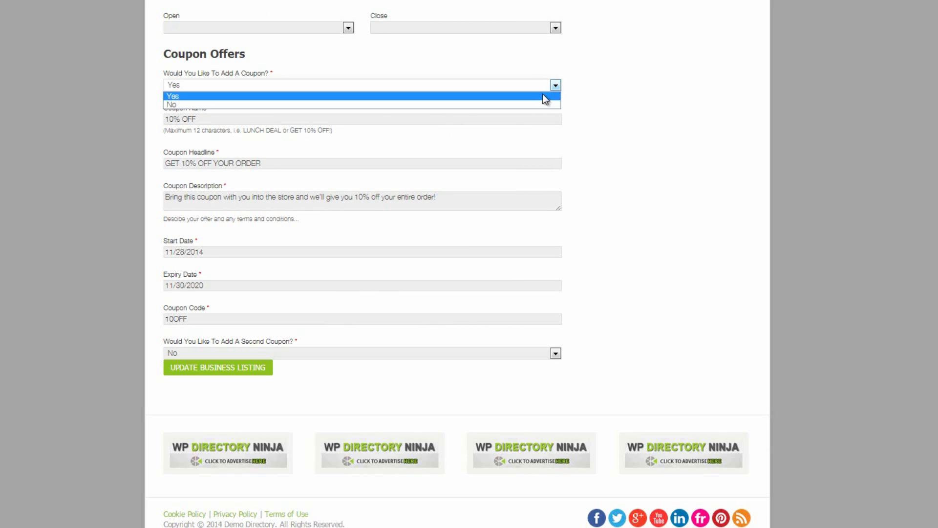
left_click(533, 103)
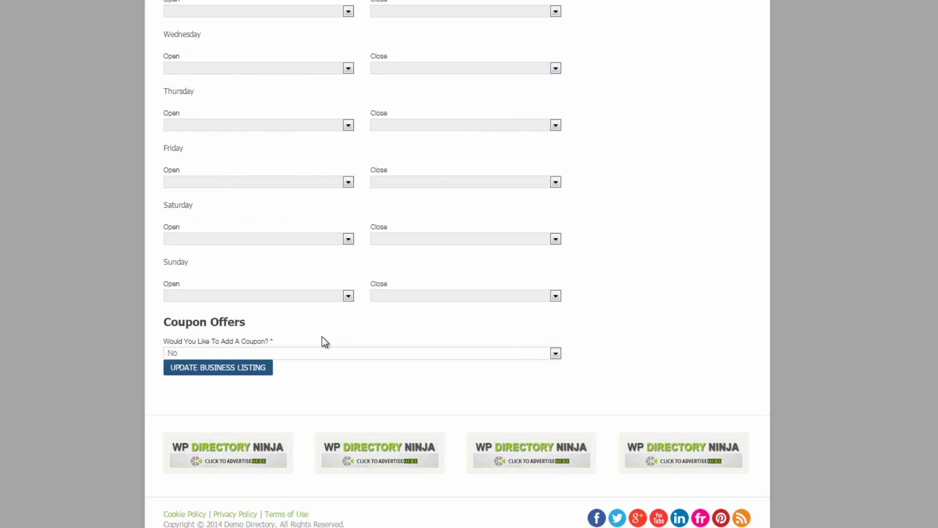
left_click(557, 355)
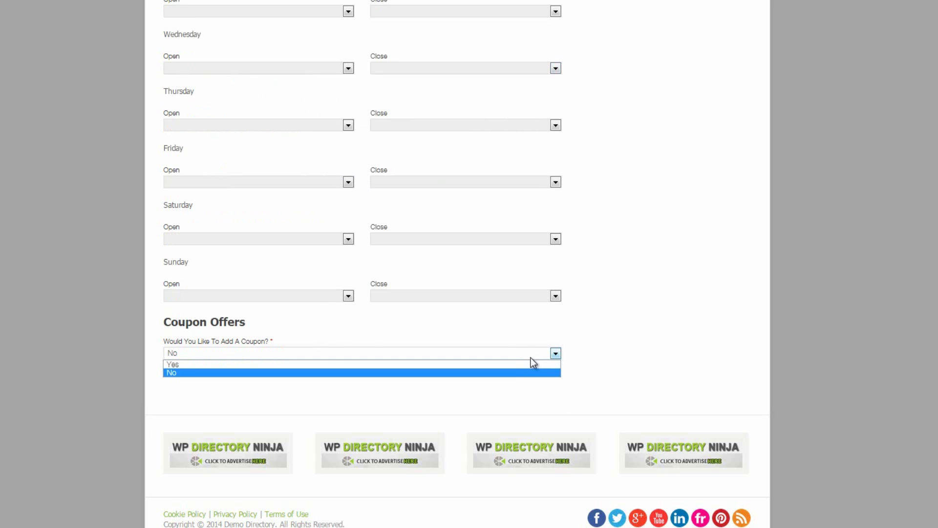
left_click(512, 365)
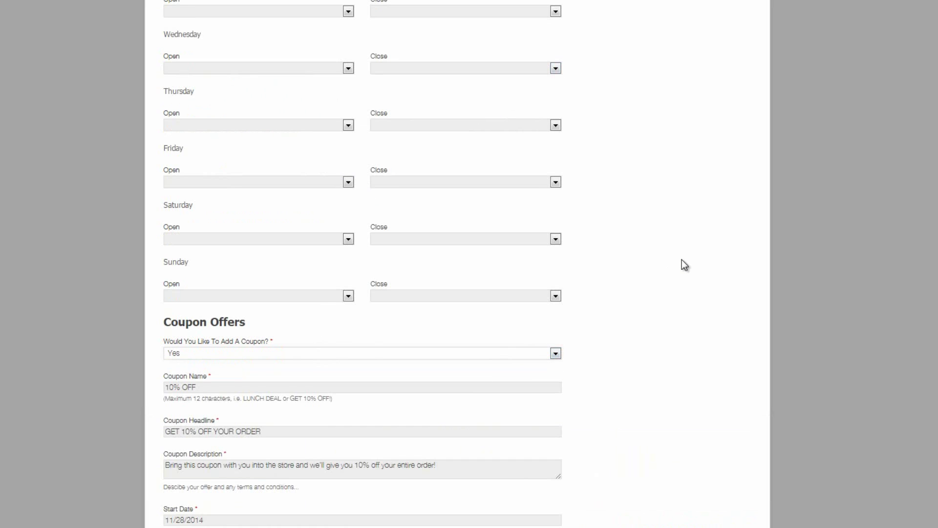
Step: Set the second coupon and the third coupon both to Yes
scroll(682, 262, "down", 5)
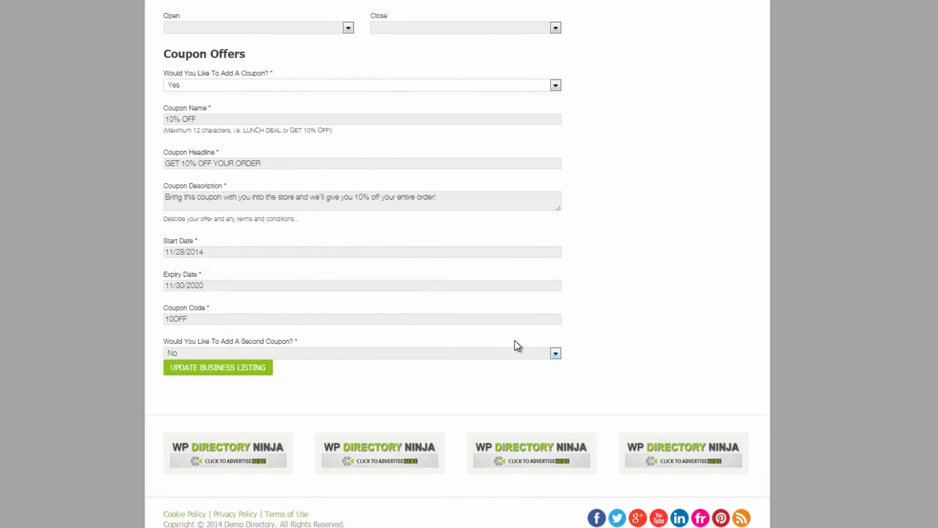
left_click(555, 353)
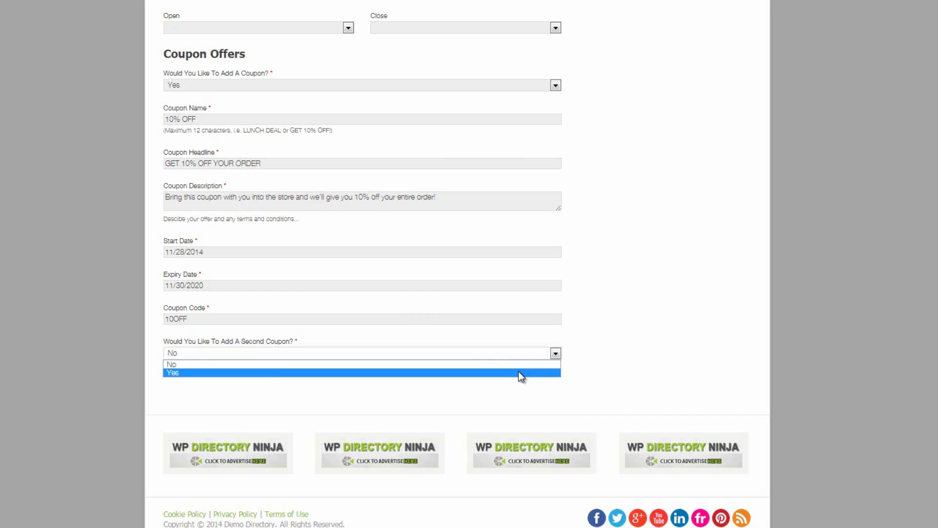
left_click(518, 372)
scroll(614, 339, "down", 5)
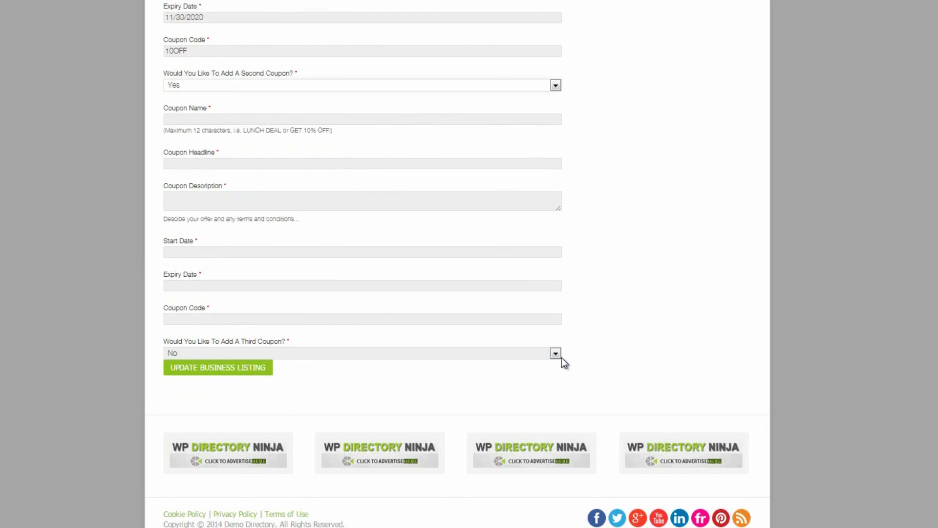
left_click(558, 356)
left_click(540, 375)
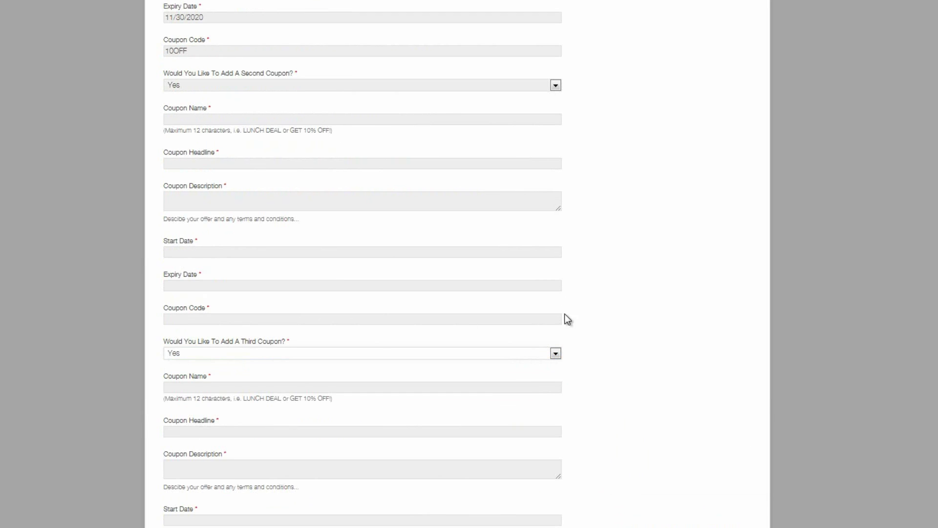
scroll(614, 280, "down", 4)
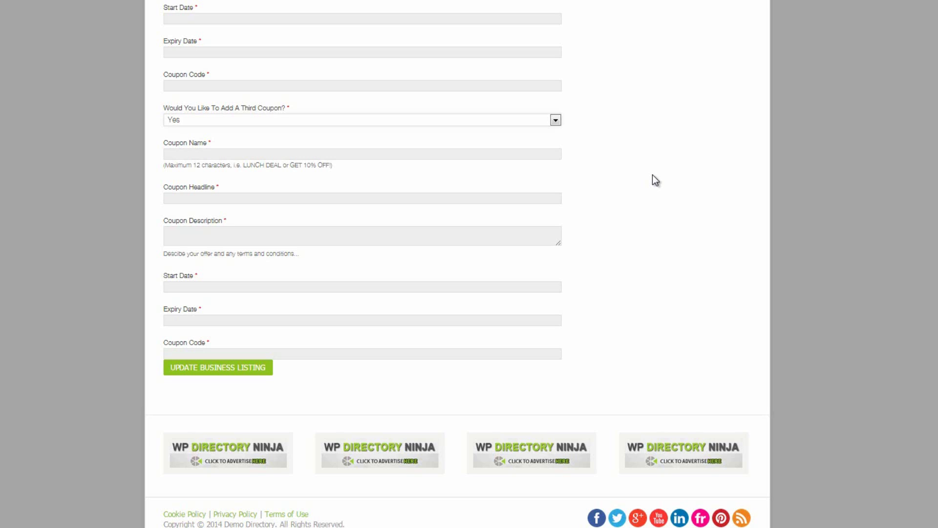
left_click(652, 175)
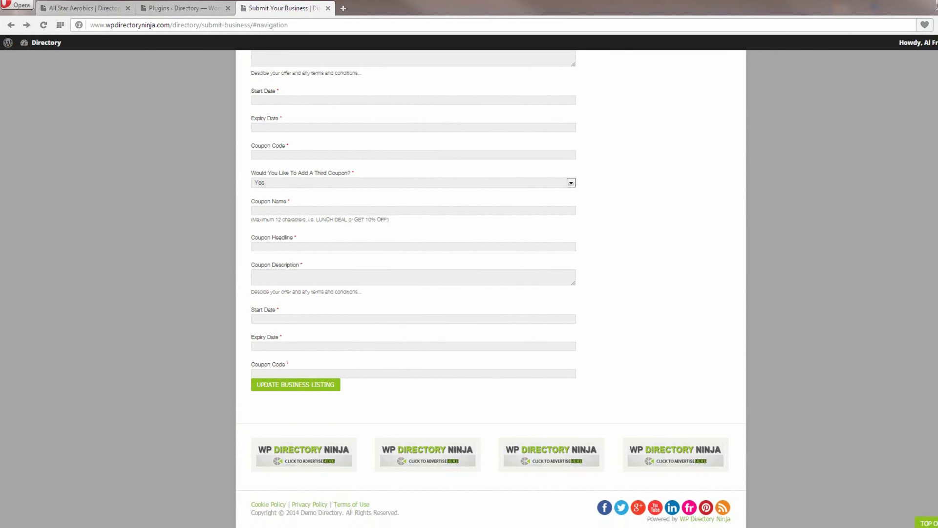
Step: Reload the Submit Your Business page, scroll through the Premium listing form, then return to the top
scroll(650, 149, "up", 20)
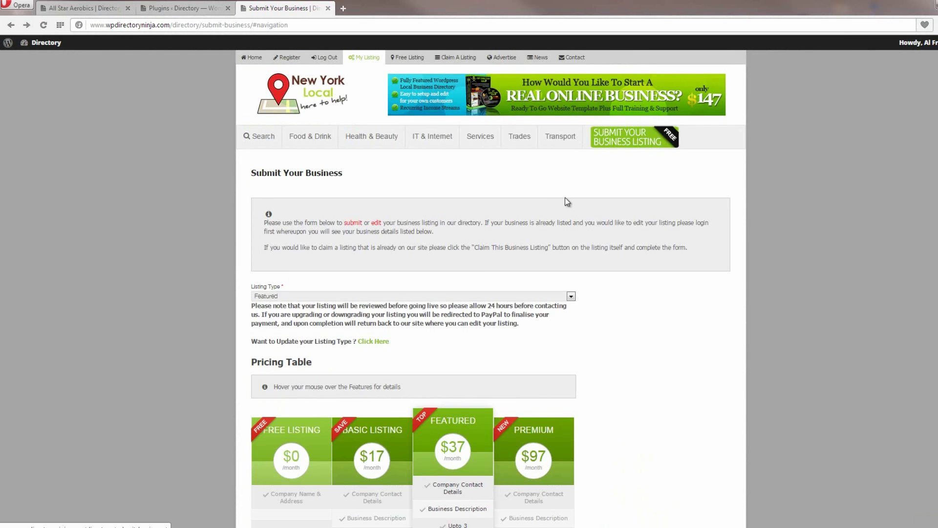
left_click(43, 25)
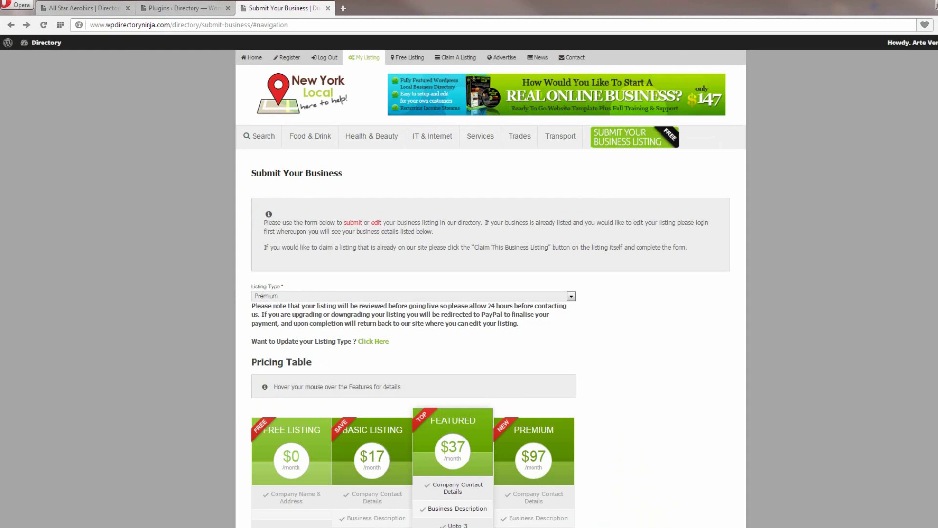
scroll(491, 293, "down", 15)
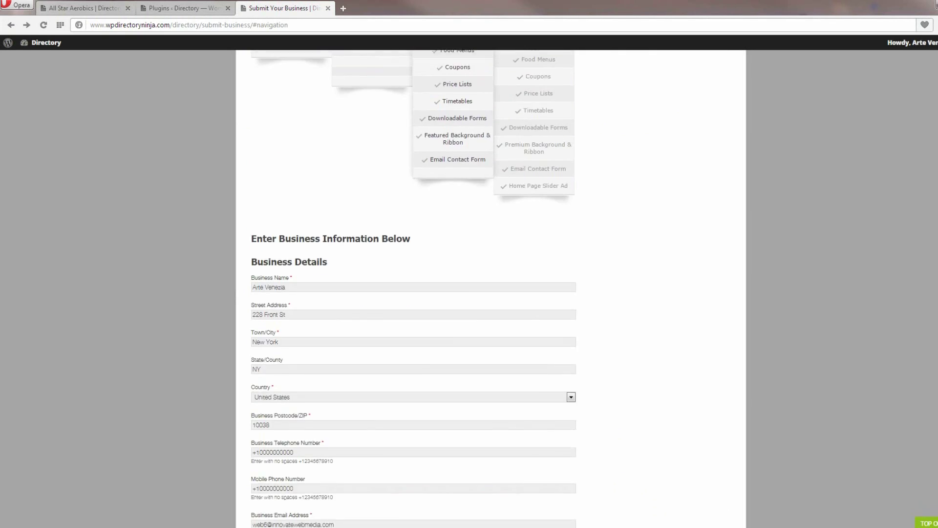
scroll(413, 294, "down", 9)
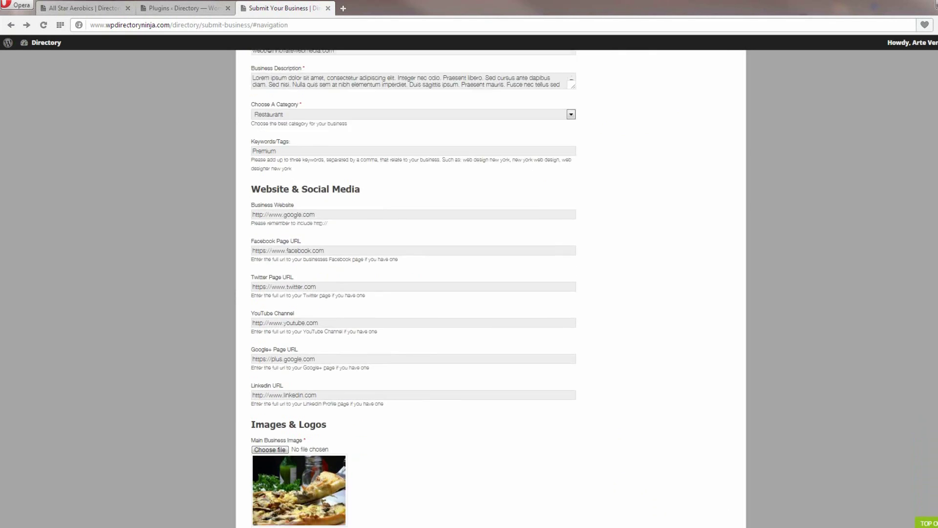
scroll(413, 293, "down", 6)
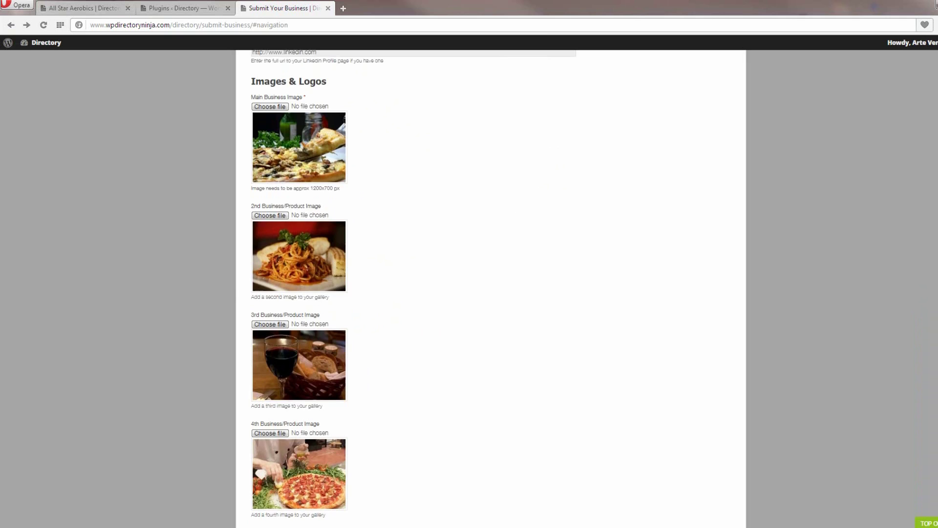
scroll(413, 294, "down", 4)
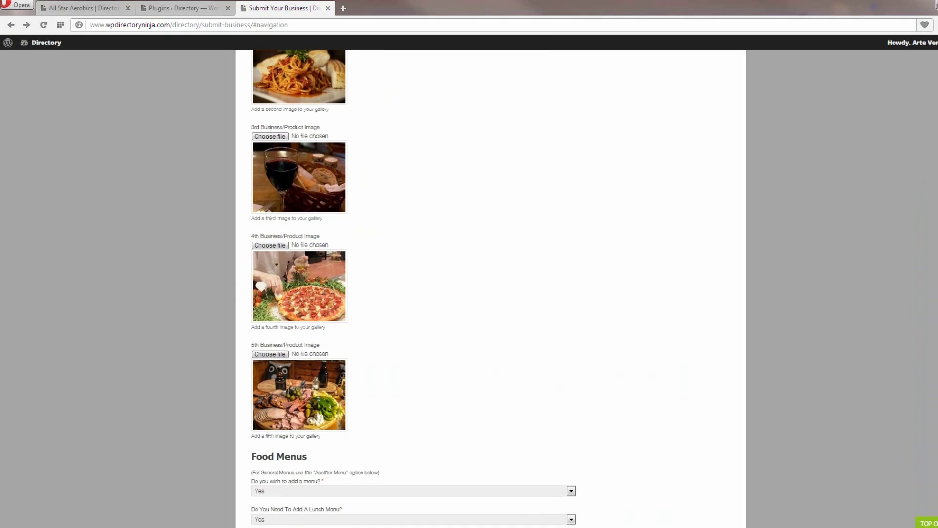
scroll(413, 293, "down", 1)
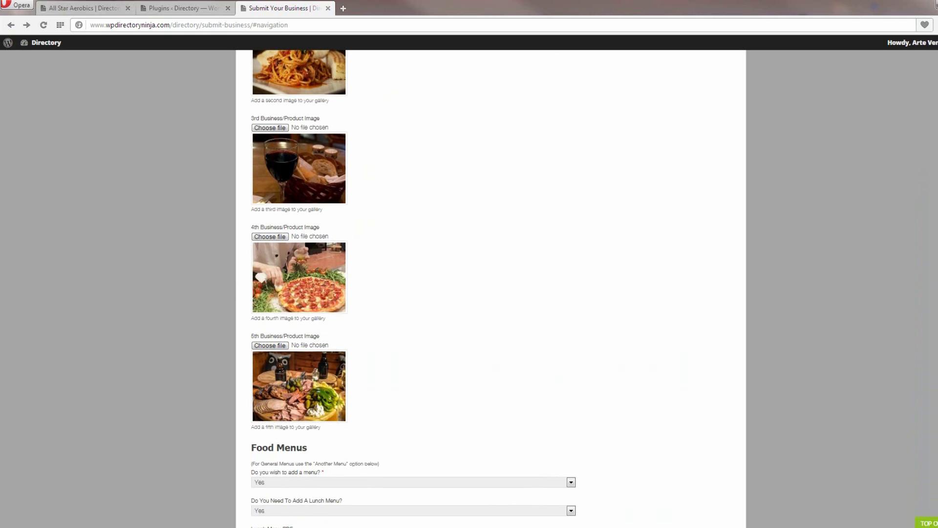
scroll(413, 293, "down", 6)
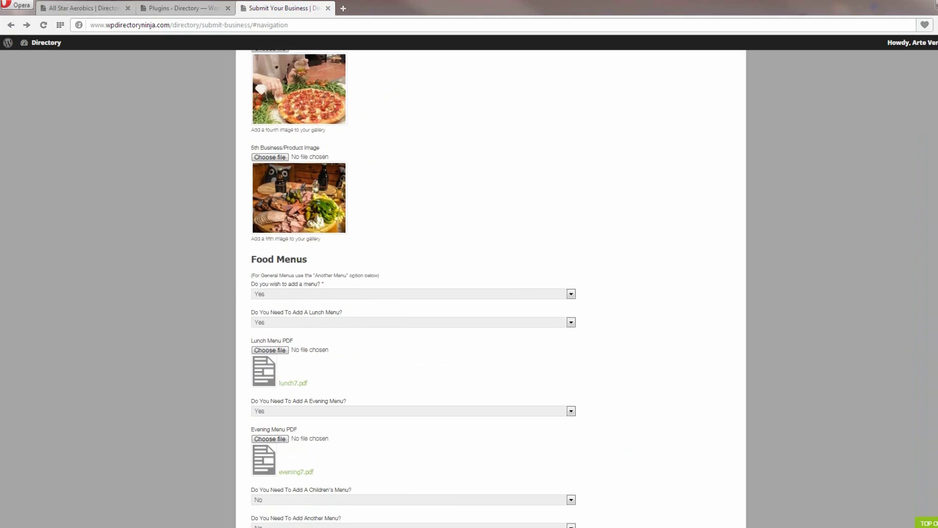
scroll(413, 293, "down", 7)
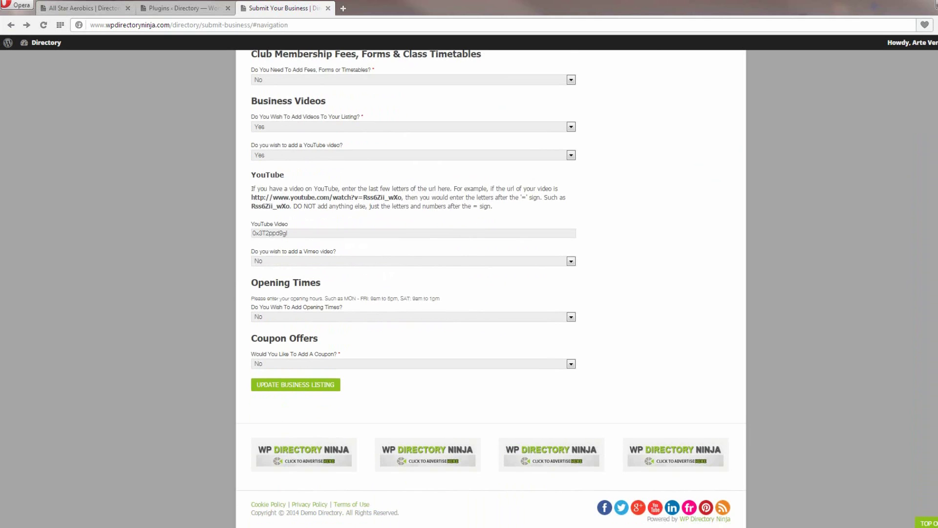
scroll(491, 289, "up", 15)
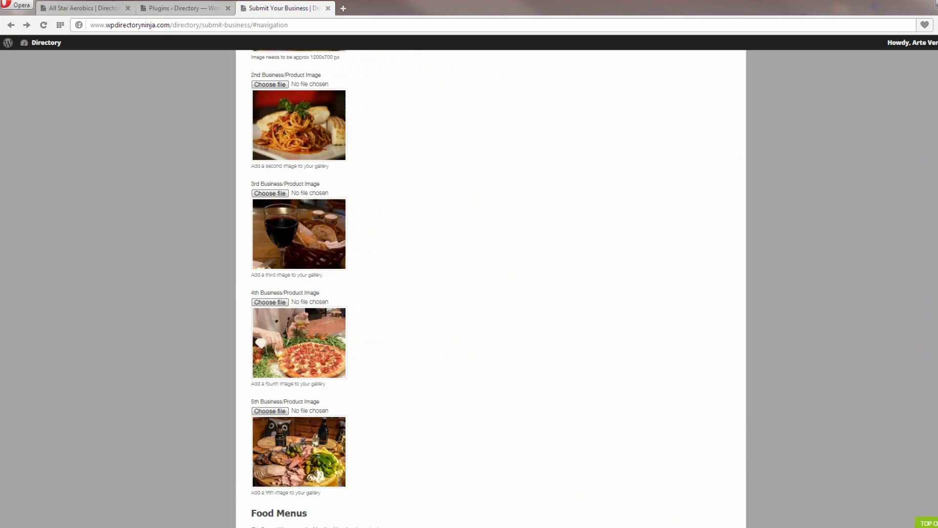
scroll(491, 289, "down", 2)
scroll(413, 289, "down", 5)
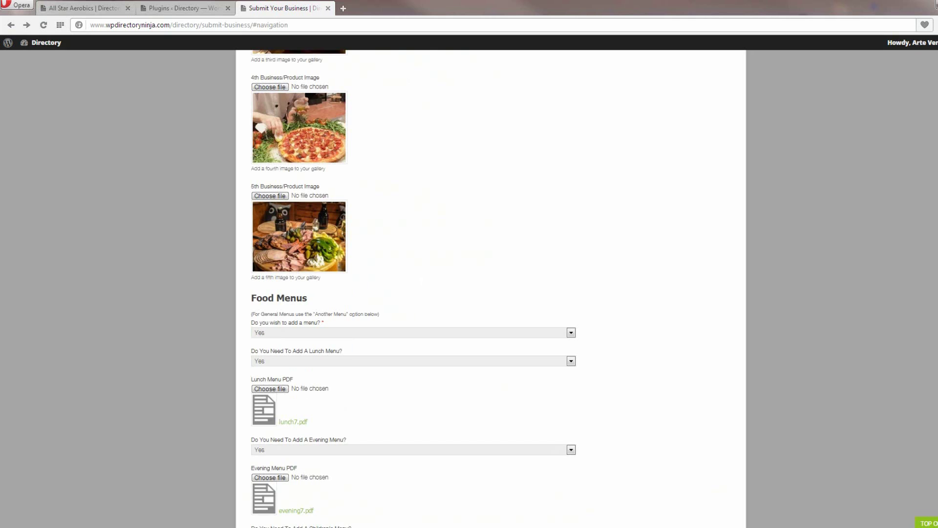
scroll(413, 289, "down", 1)
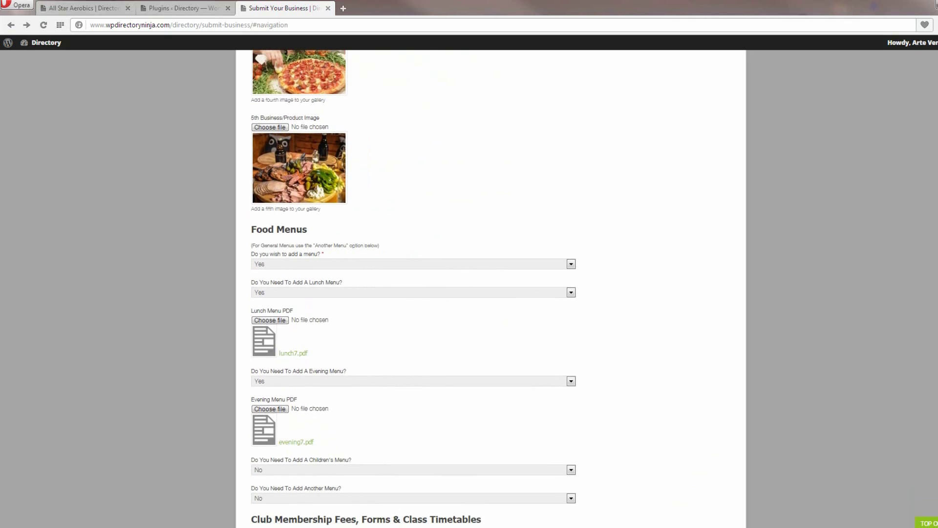
scroll(413, 289, "down", 10)
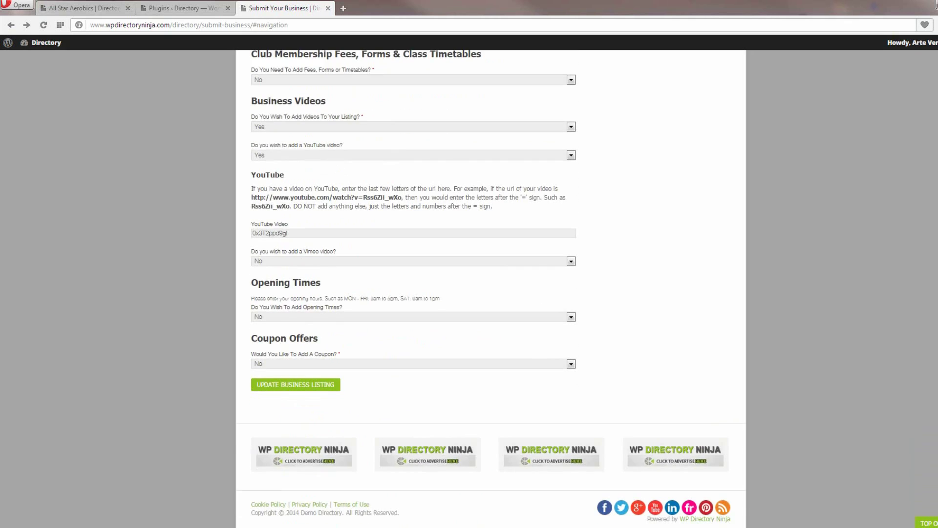
key("Home")
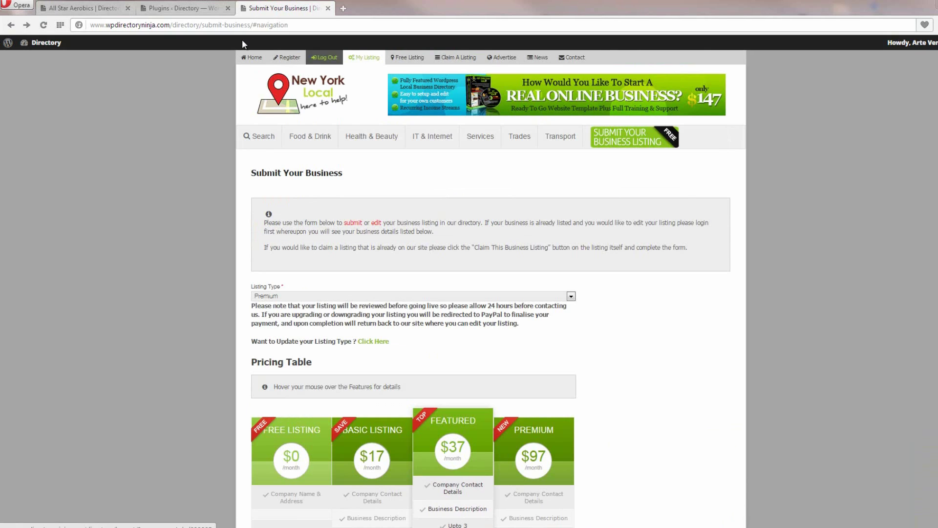
Step: Go to the directory home page, preview it in a shrunken Opera window, then enlarge the window
left_click(255, 58)
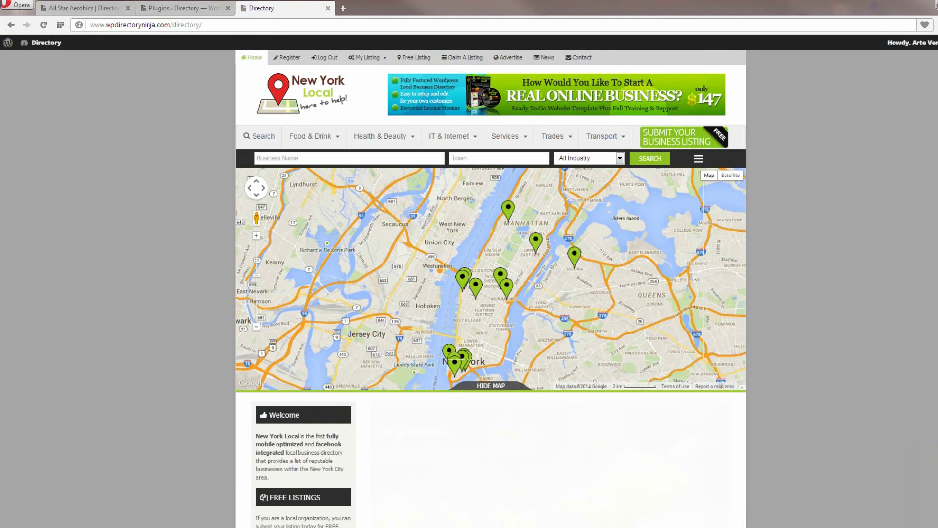
key("super+Down")
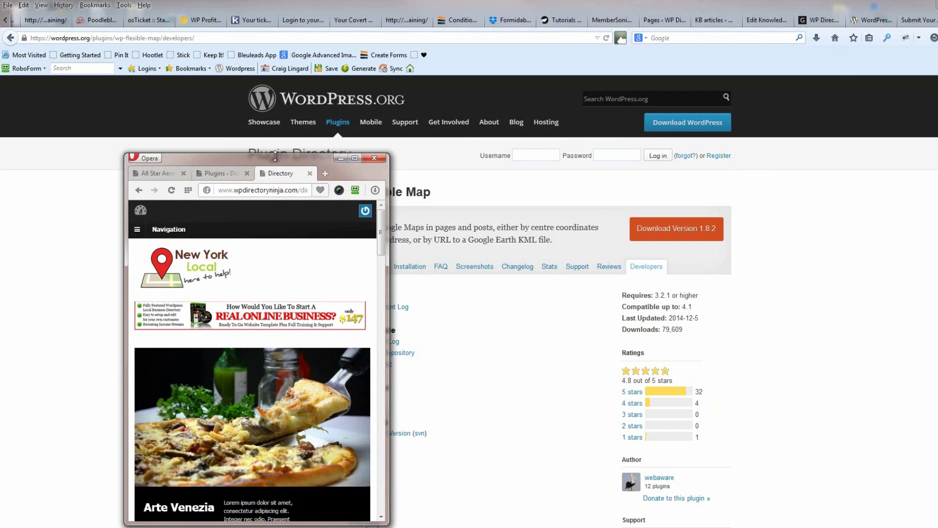
mouse_move(381, 222)
left_mouse_down()
mouse_move(359, 346)
mouse_move(379, 484)
mouse_move(386, 206)
left_mouse_up()
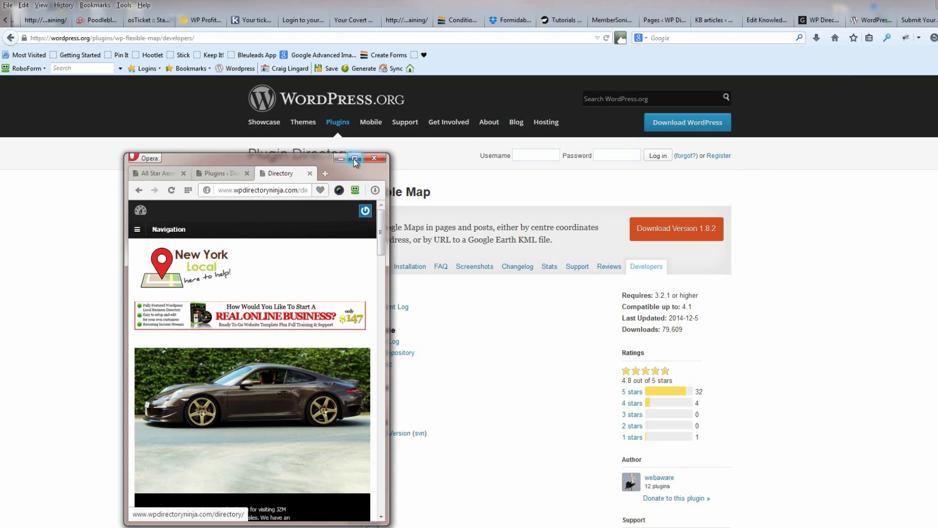
left_click_drag(389, 151, 900, 9)
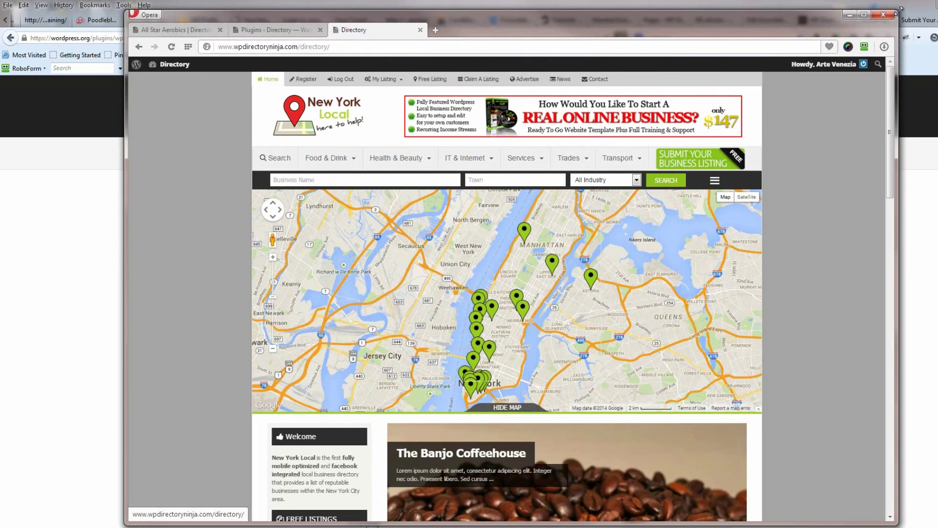
Step: Maximize Opera and browse down the home page's listings and sidebar ads, then back up
left_click(864, 14)
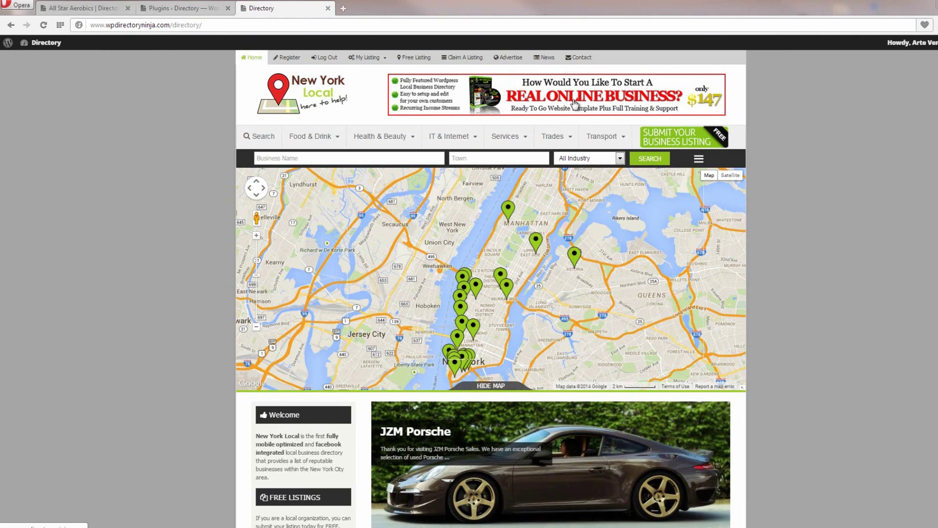
scroll(911, 115, "down", 9)
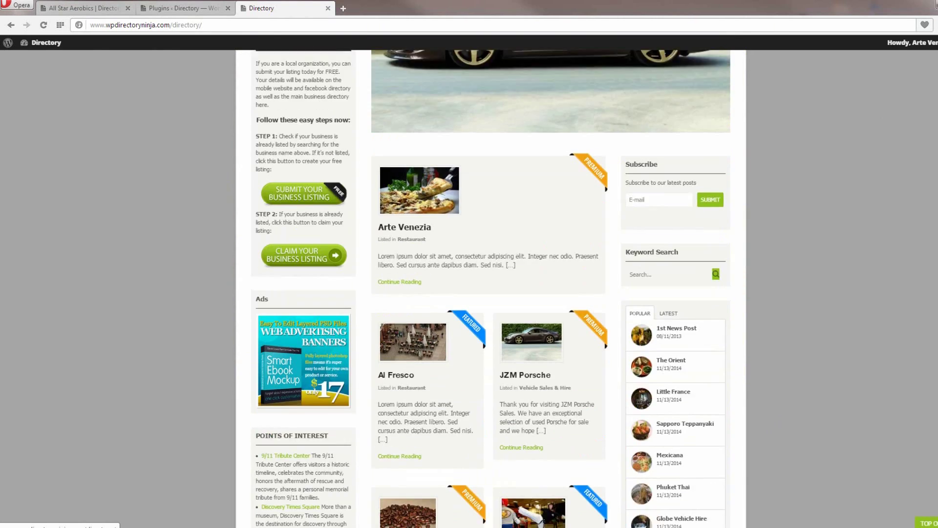
scroll(718, 470, "down", 3)
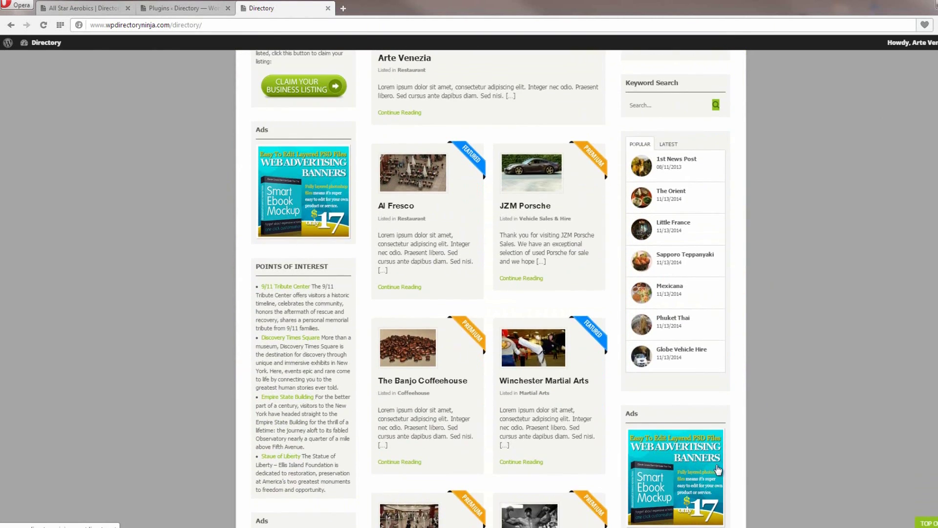
scroll(491, 288, "down", 6)
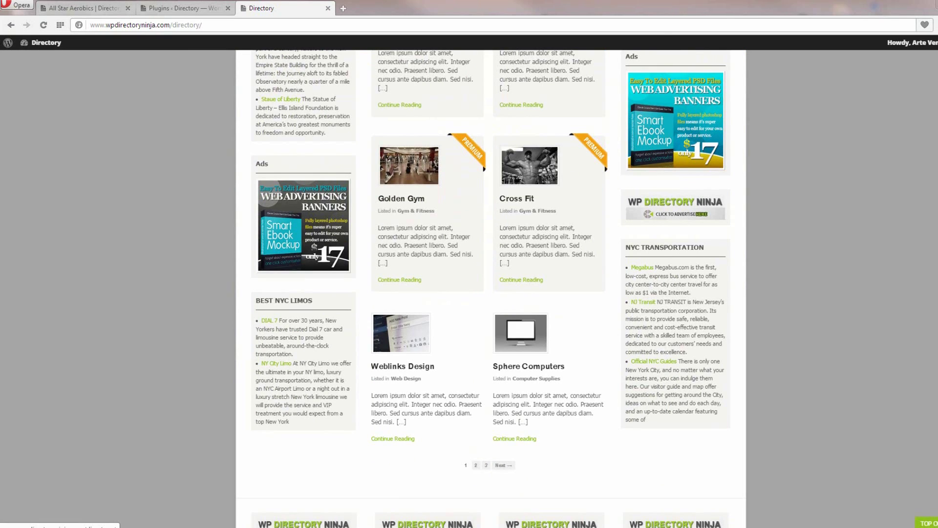
scroll(492, 288, "down", 2)
scroll(444, 281, "up", 1)
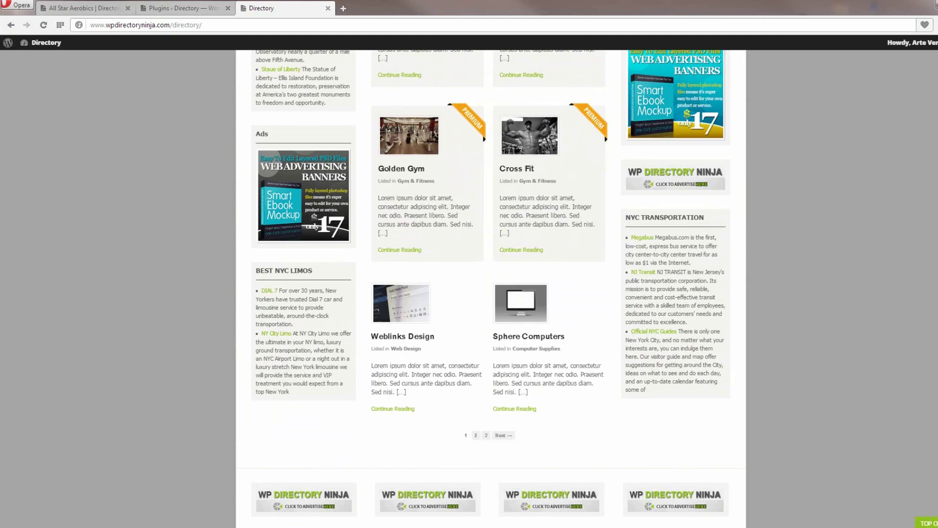
scroll(492, 288, "up", 12)
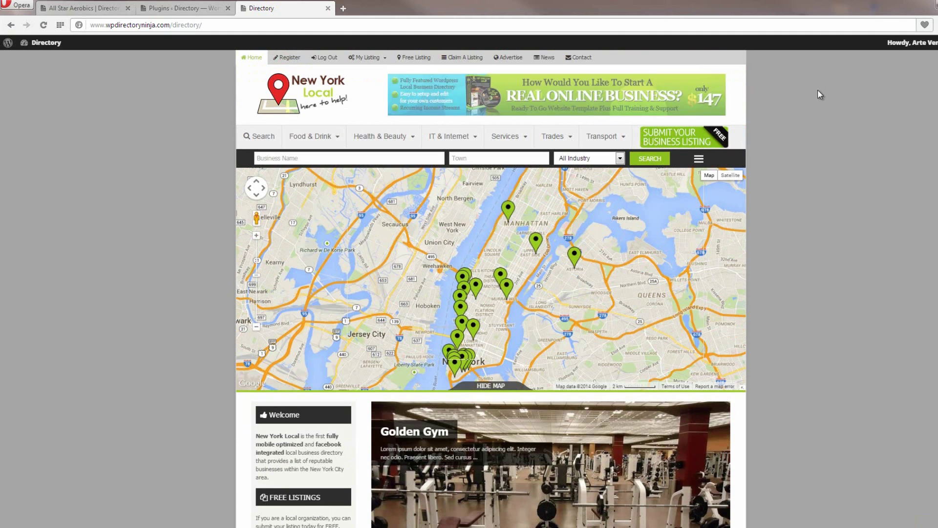